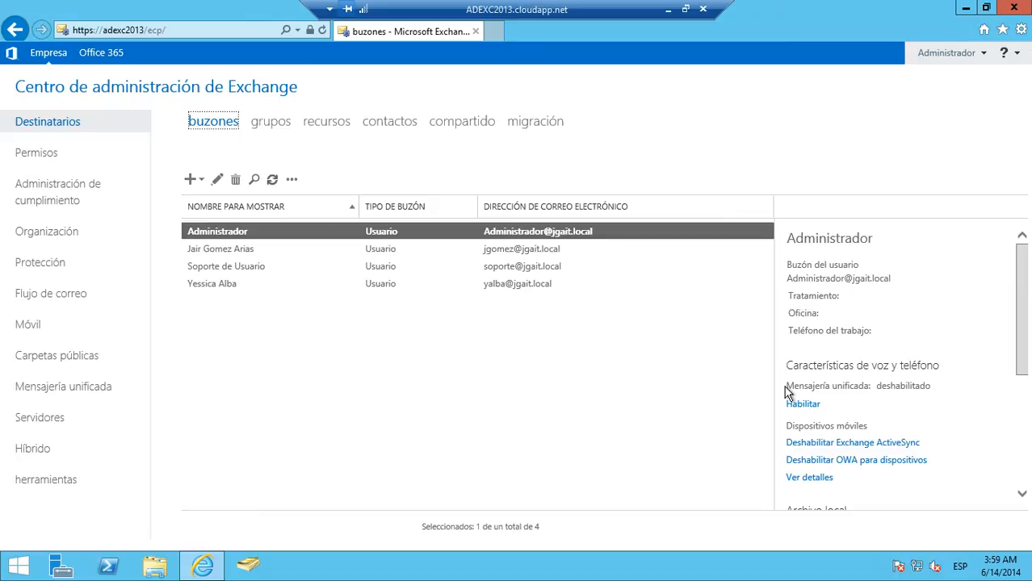
- Check which mailbox databases a new user mailbox can be assigned to in its additional options, and cancel the form
left_click(201, 182)
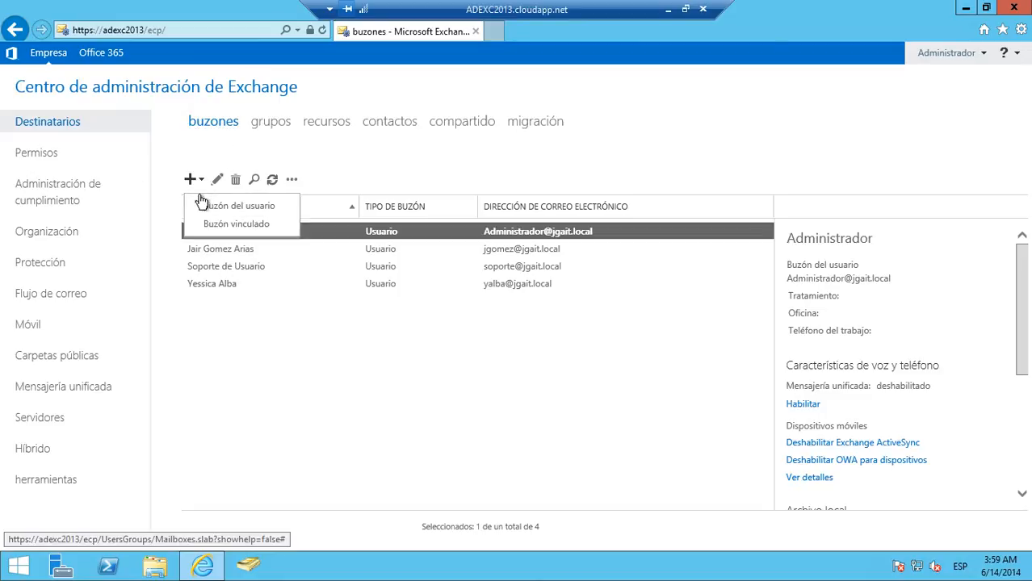
left_click(204, 209)
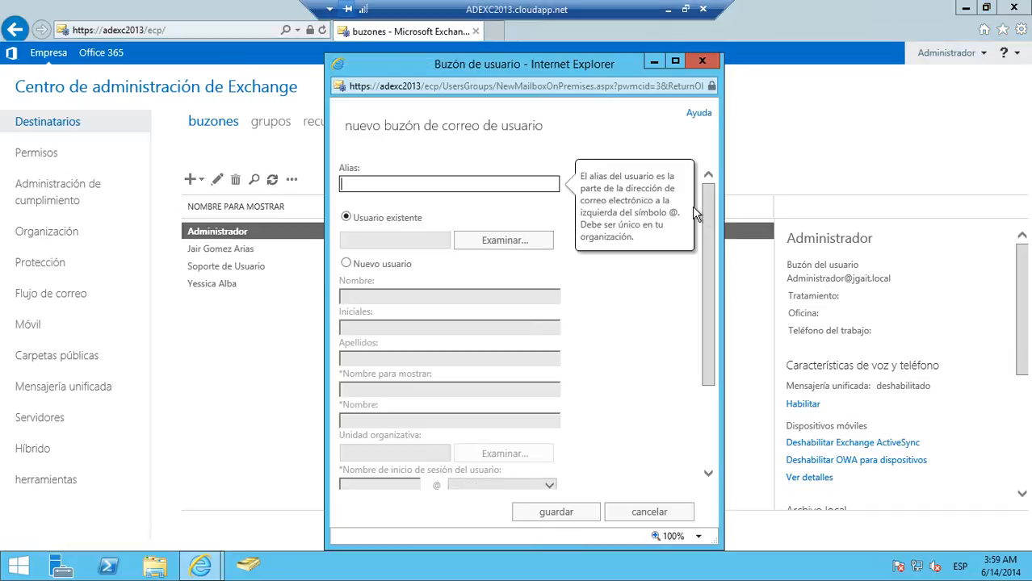
scroll(704, 225, "down", 3)
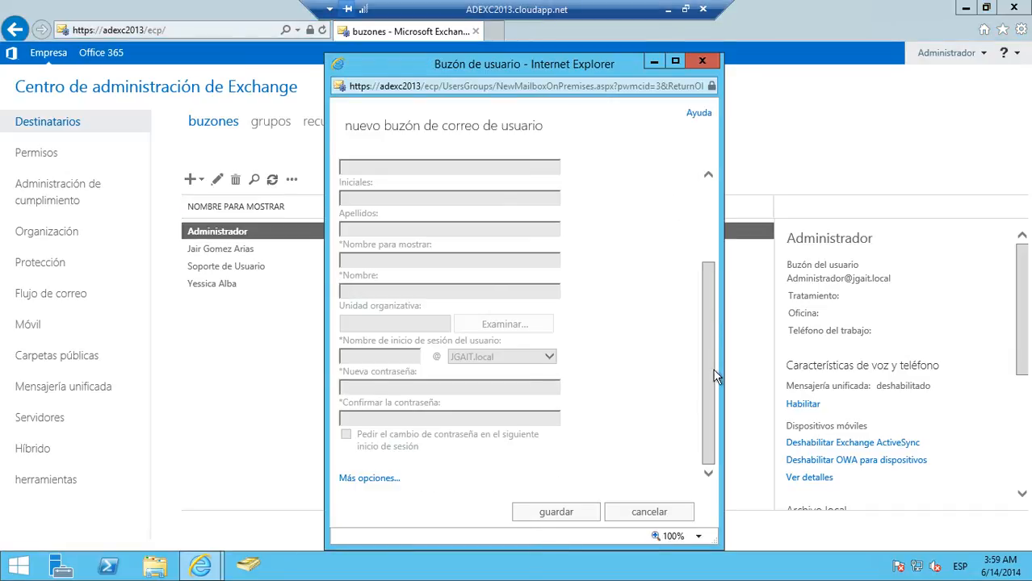
left_click(370, 485)
scroll(704, 375, "down", 3)
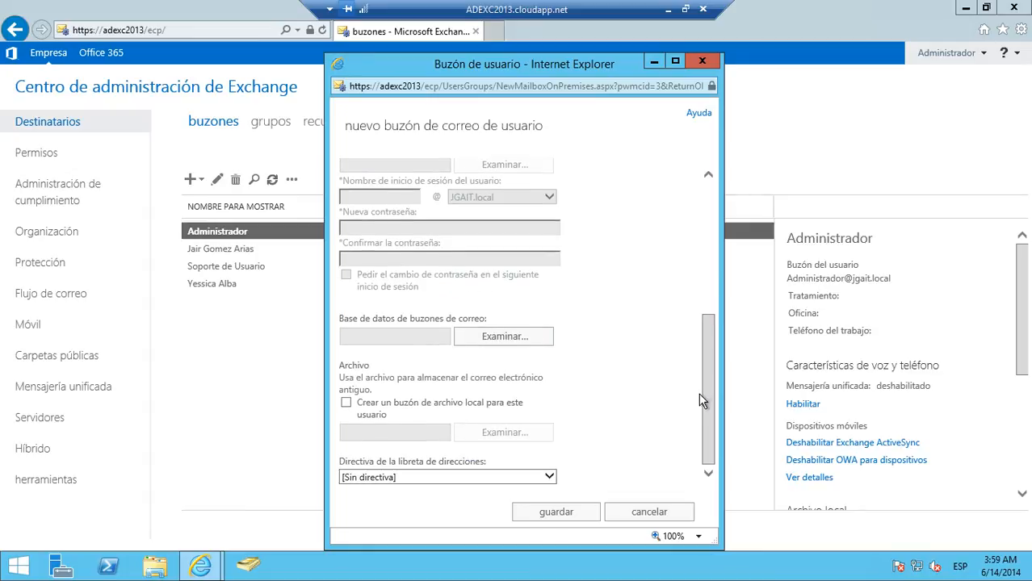
left_click(490, 340)
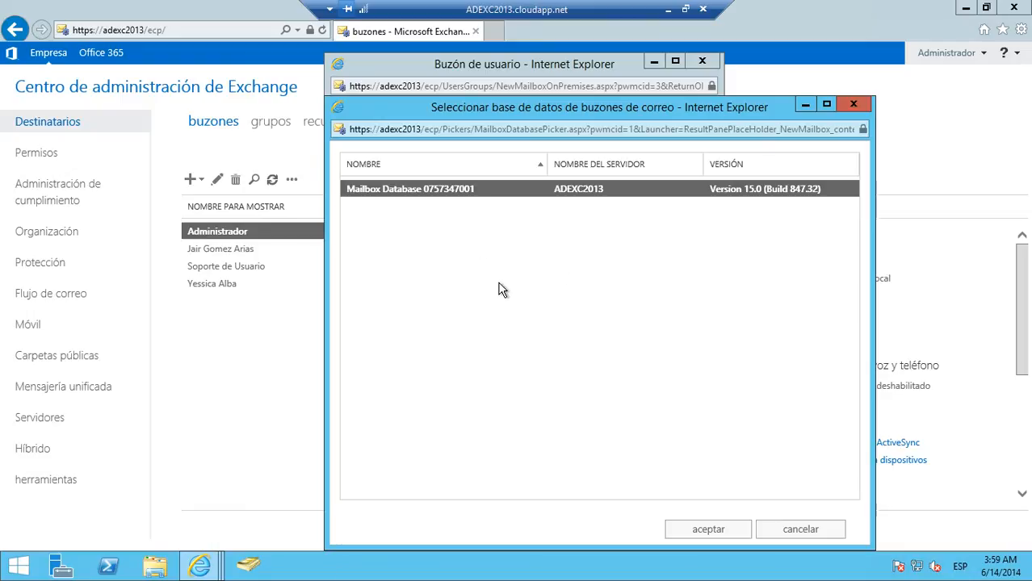
left_click(810, 537)
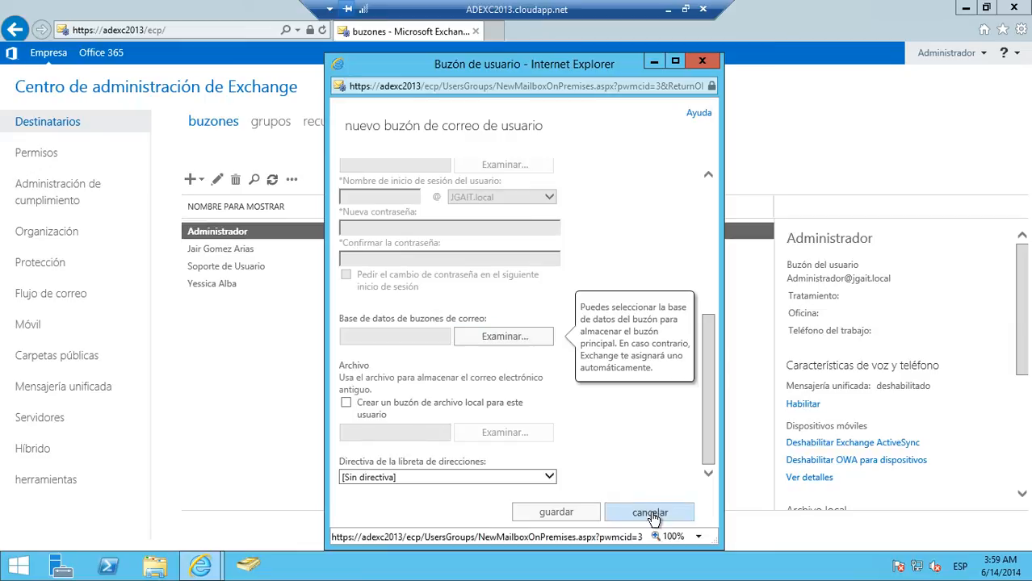
left_click(651, 513)
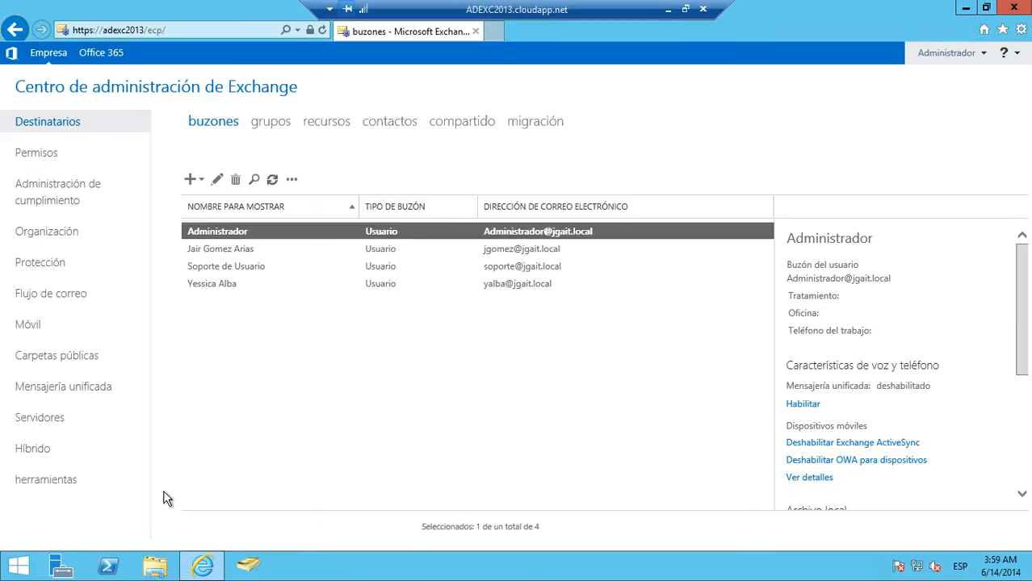
- Browse in File Explorer to C:\Program Files\Microsoft\Exchange Server\V15\Mailbox and inspect the default mailbox database folder and its .edb file
left_click(155, 565)
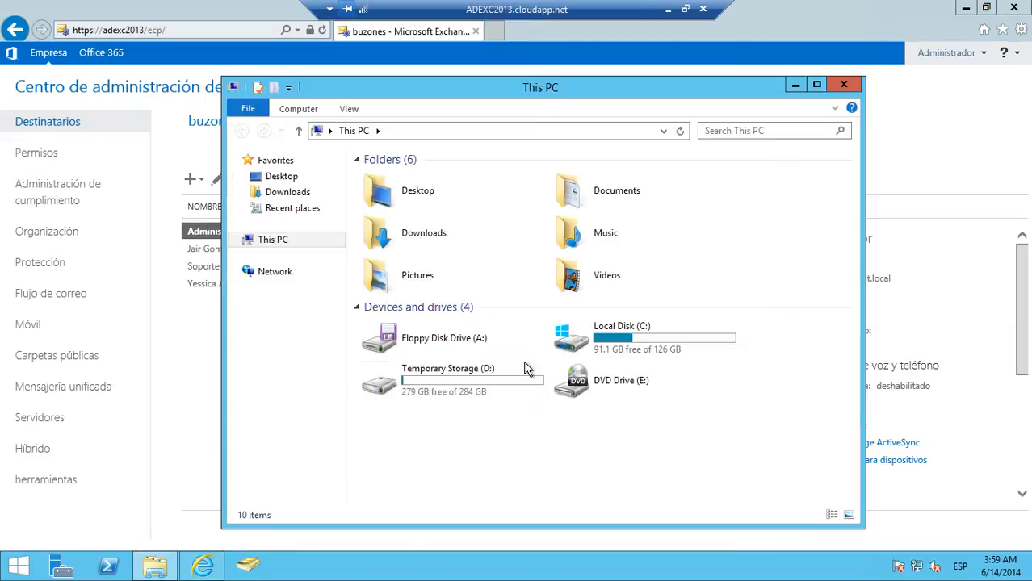
double_click(638, 346)
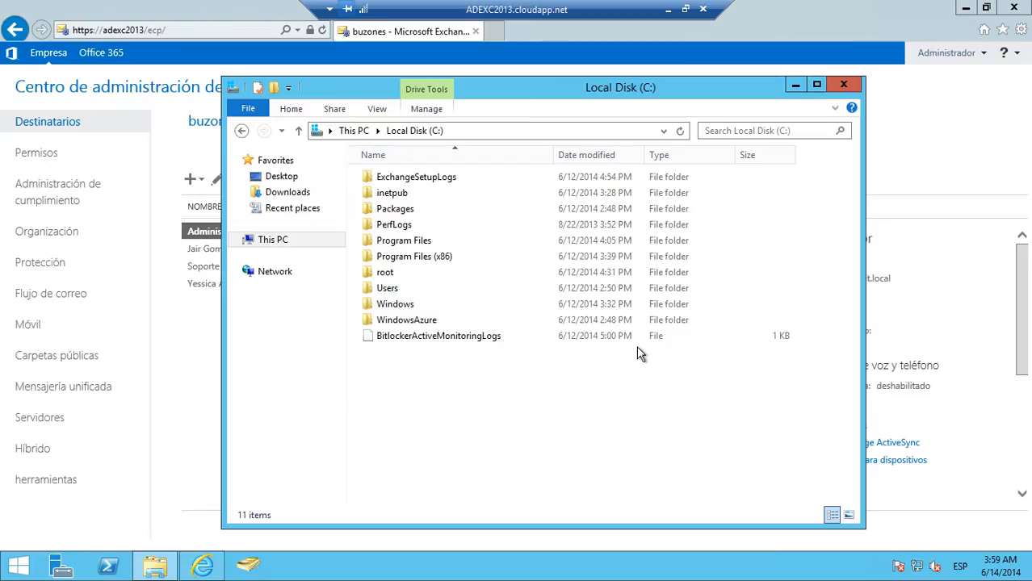
double_click(419, 240)
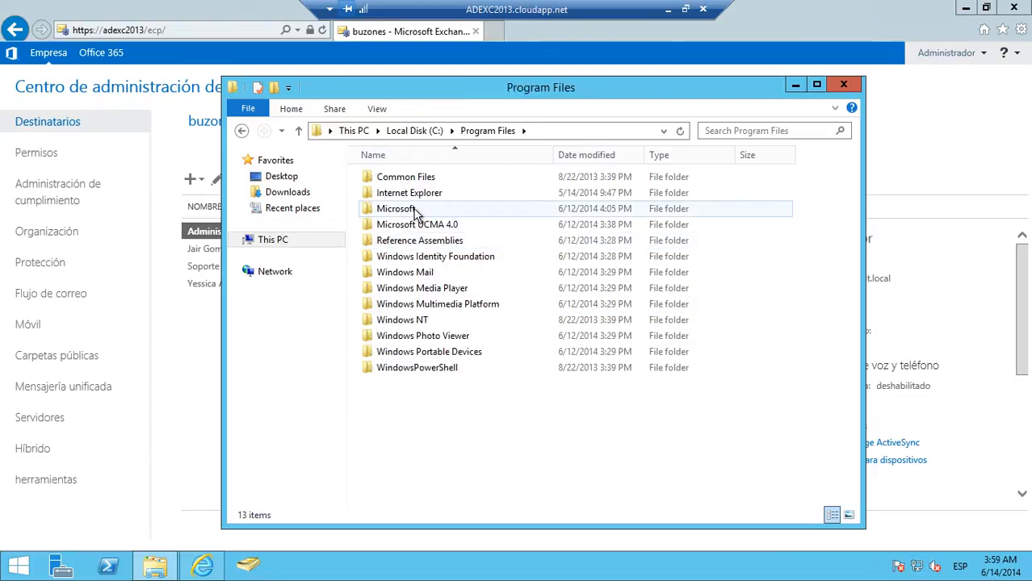
double_click(414, 211)
double_click(416, 184)
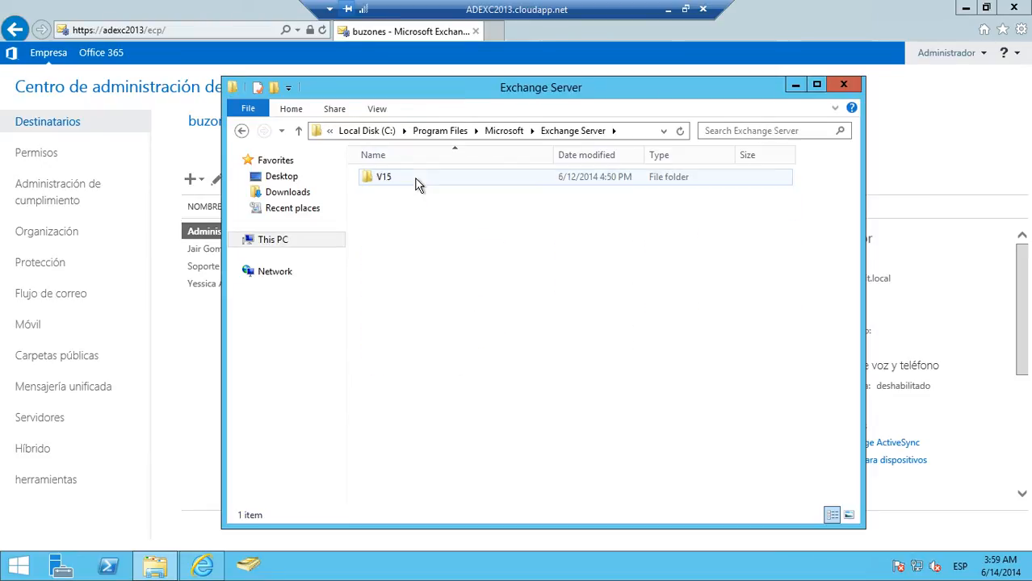
double_click(393, 186)
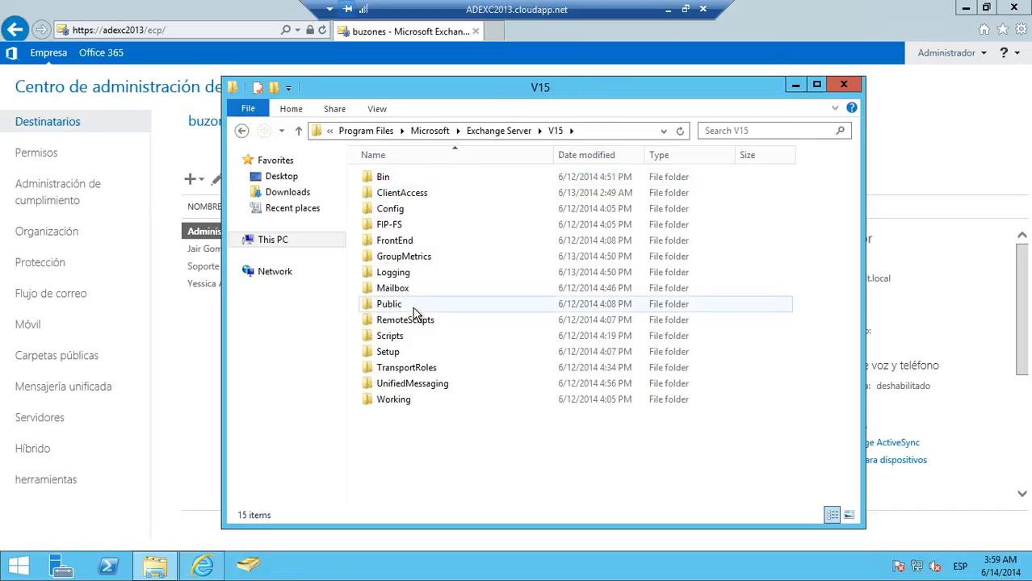
double_click(396, 289)
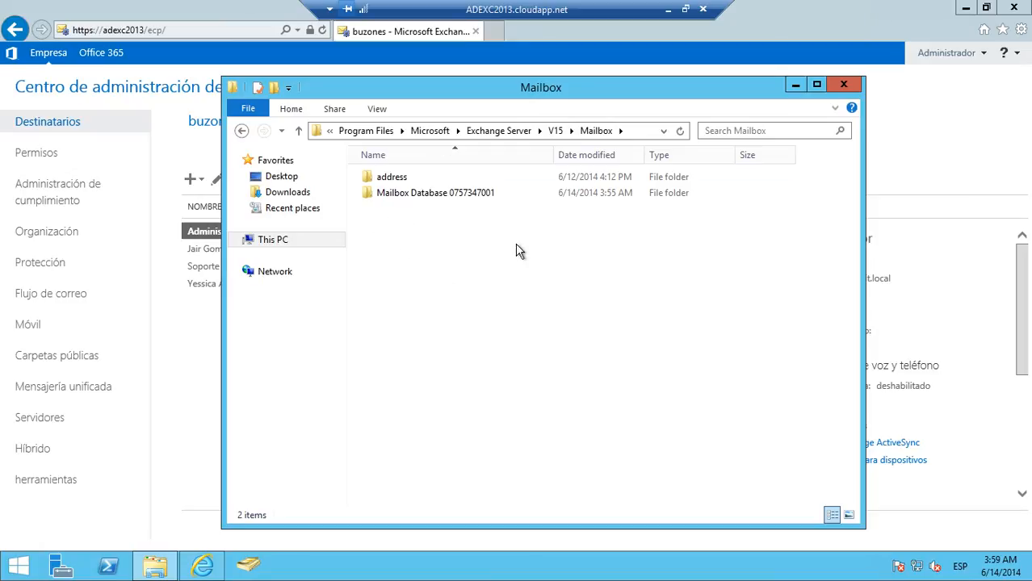
double_click(396, 194)
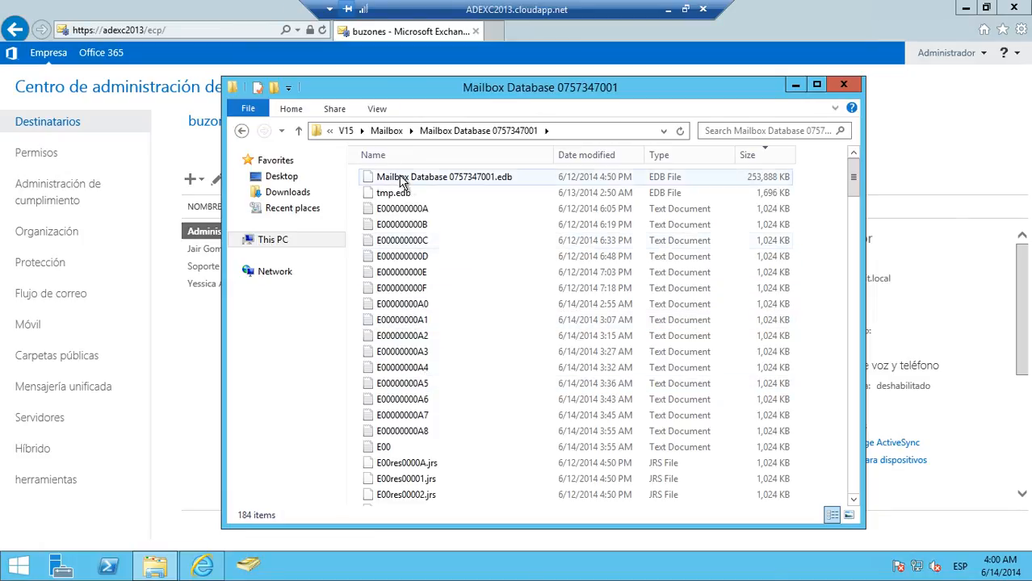
left_click(429, 183)
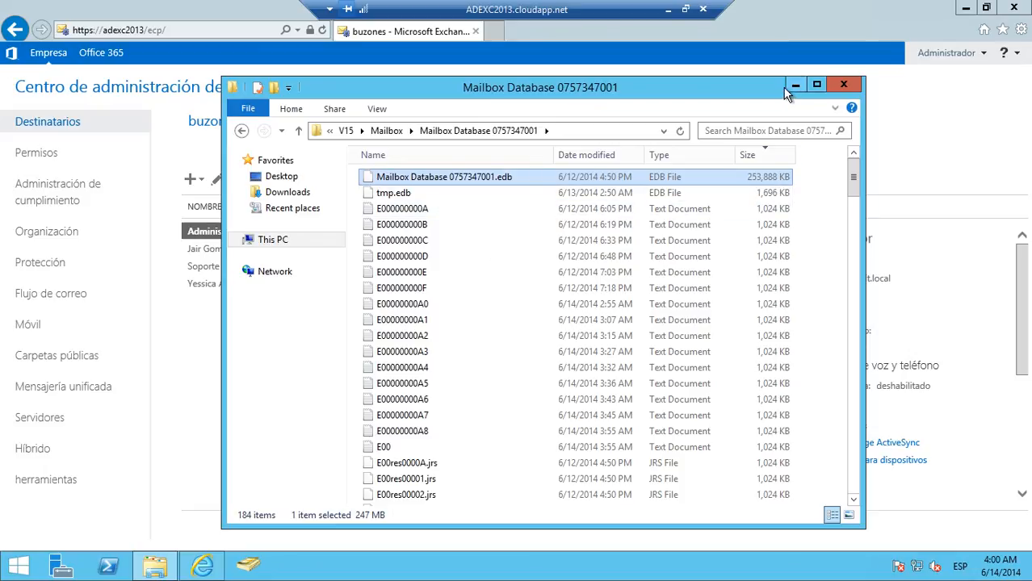
left_click(241, 133)
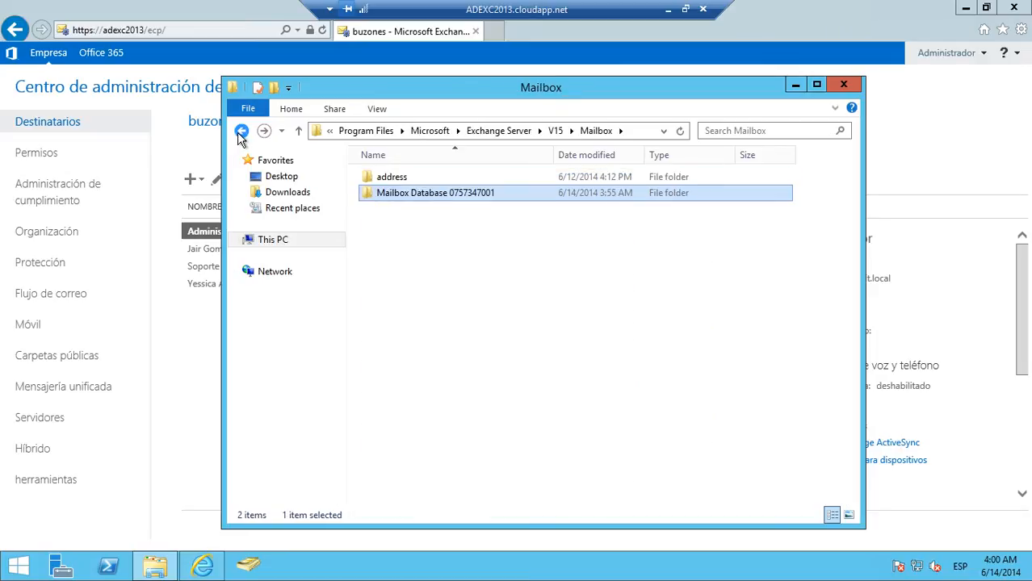
left_click(795, 83)
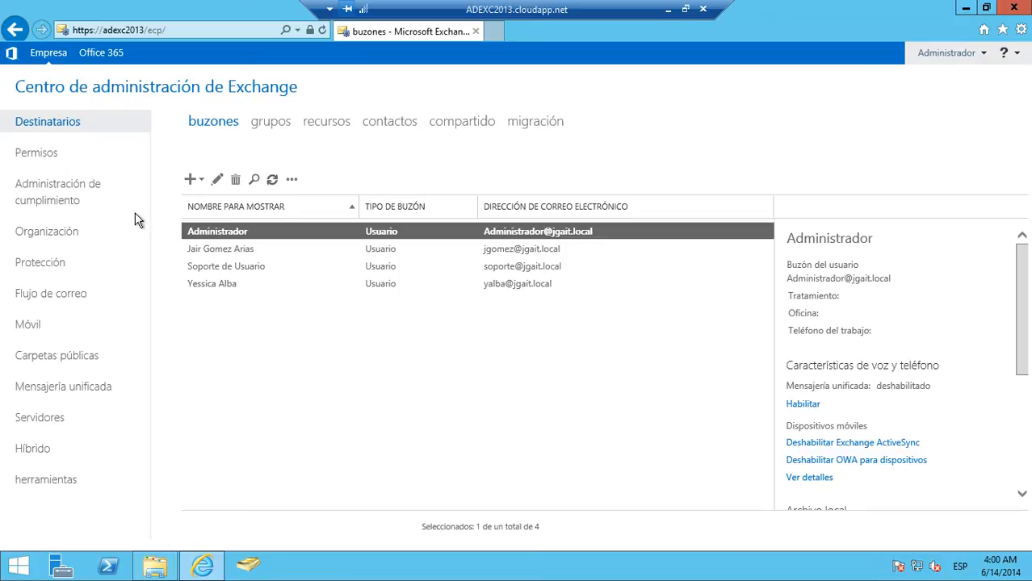
left_click(47, 423)
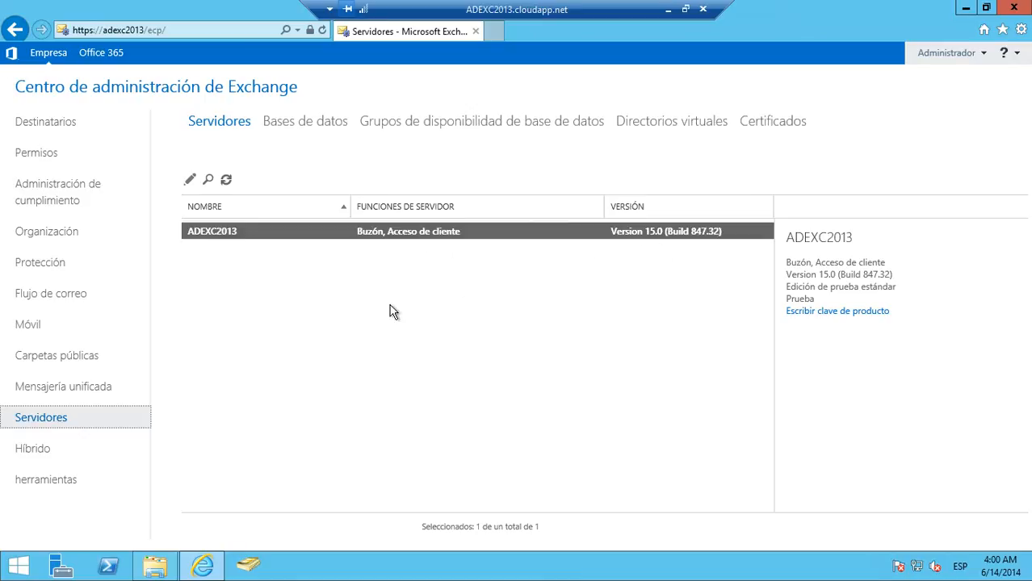
left_click(297, 129)
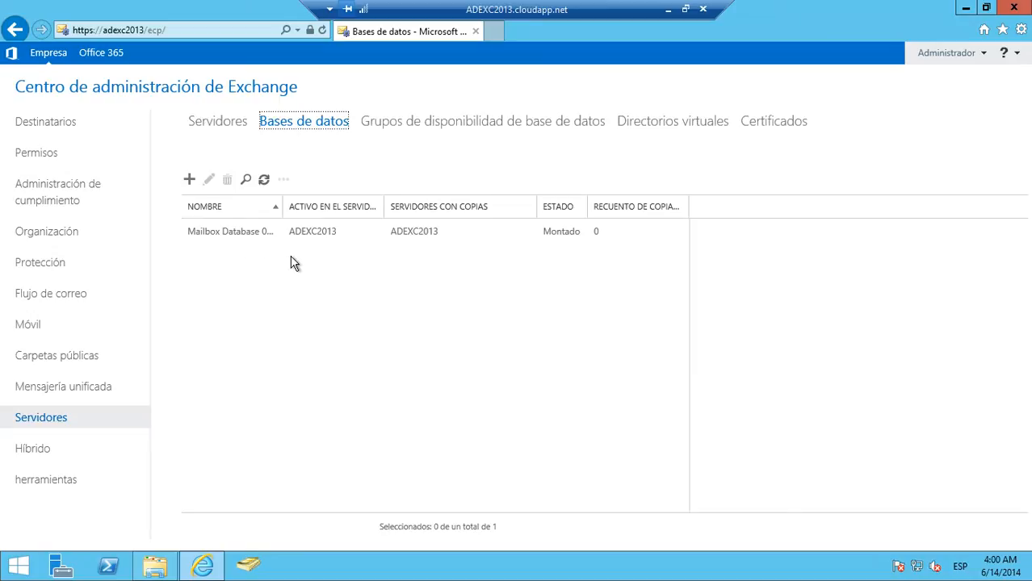
left_click(264, 232)
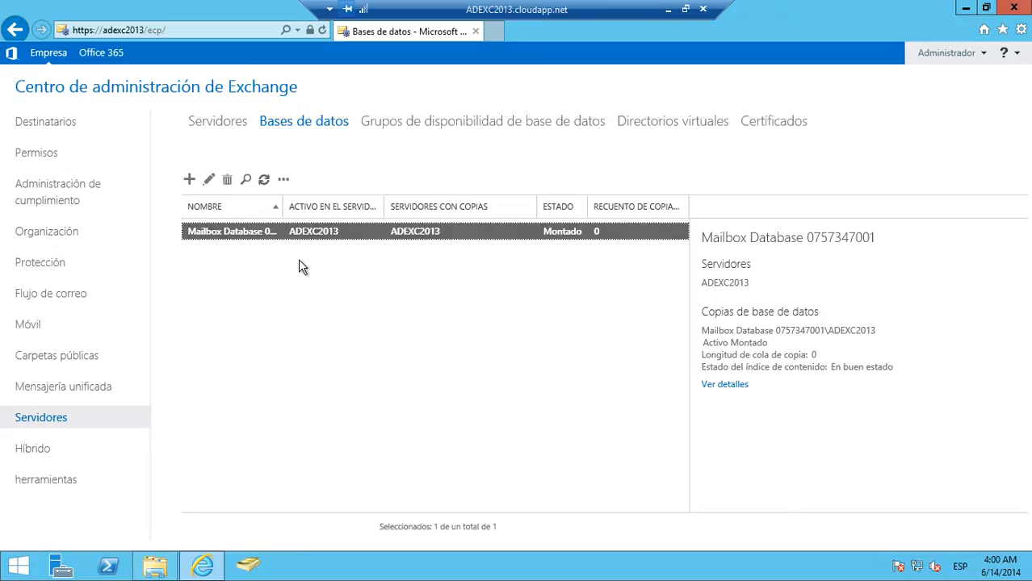
- Review the selected database's general, maintenance, limits and client configuration properties, and close them without saving
left_click(209, 181)
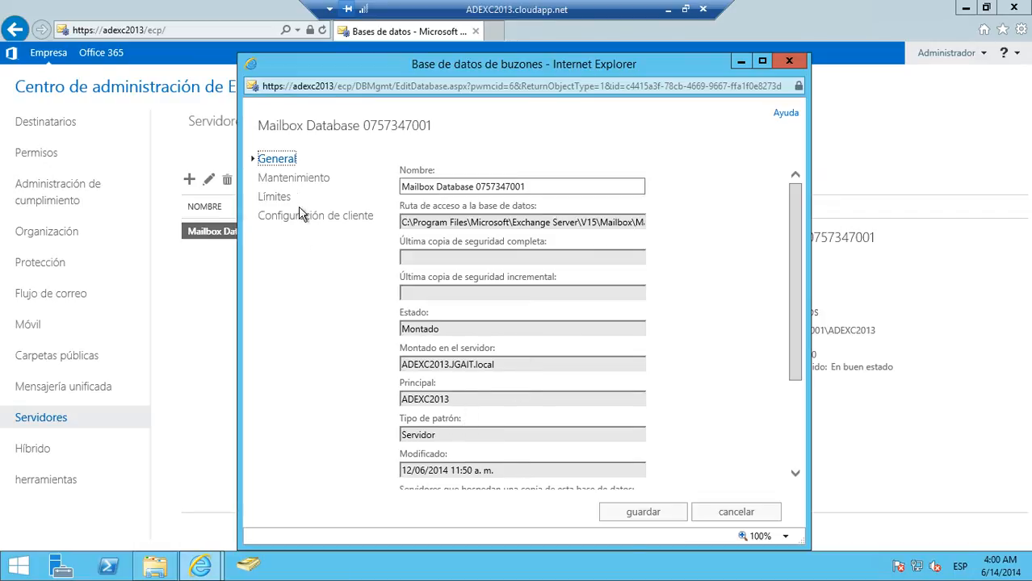
left_click(292, 181)
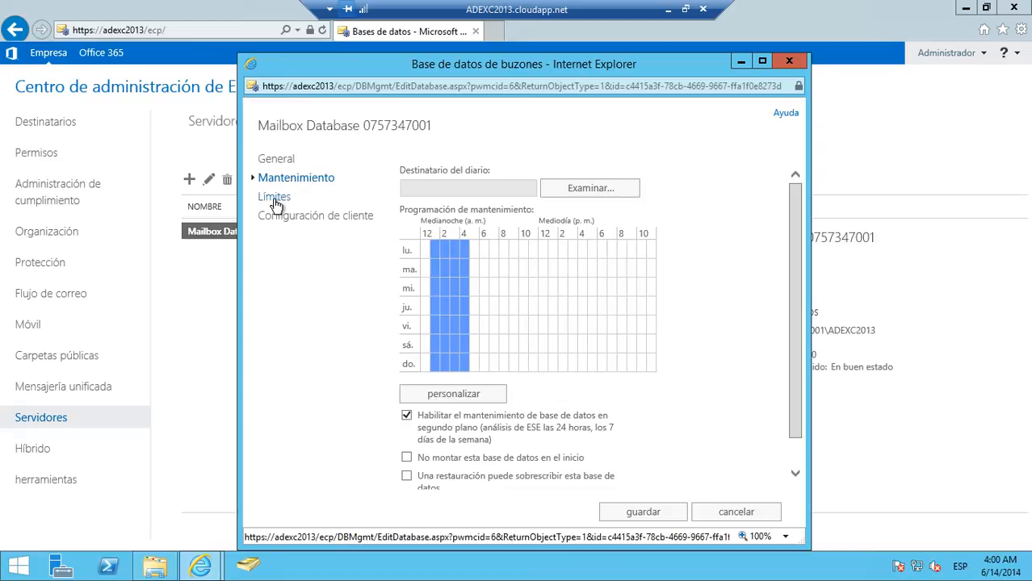
left_click(274, 198)
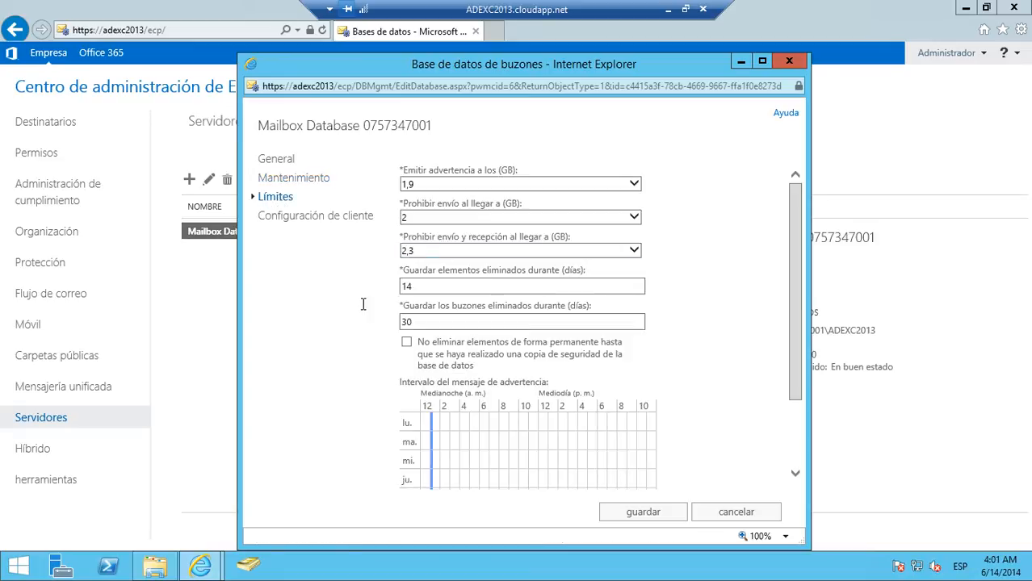
left_click(306, 218)
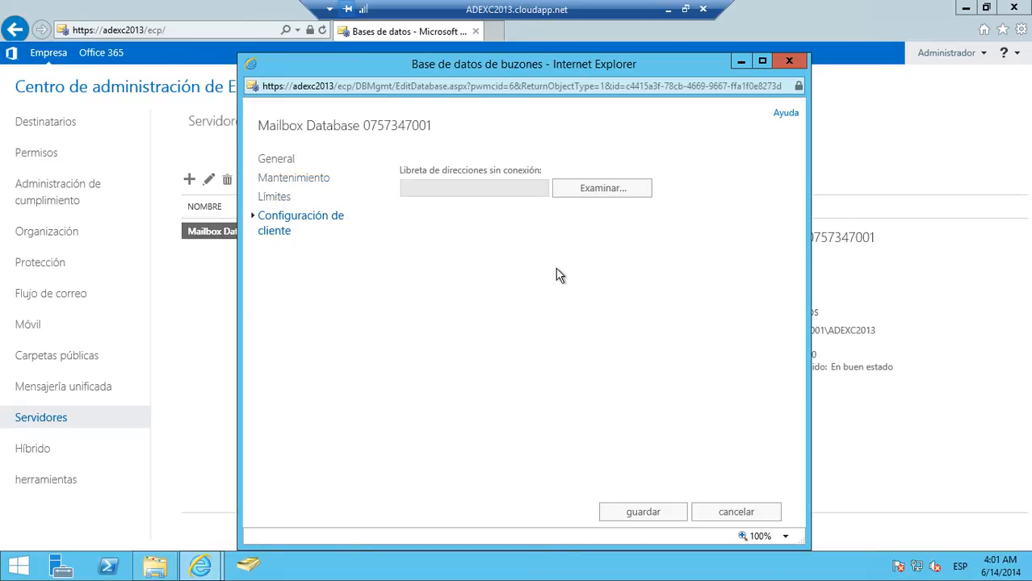
left_click(733, 517)
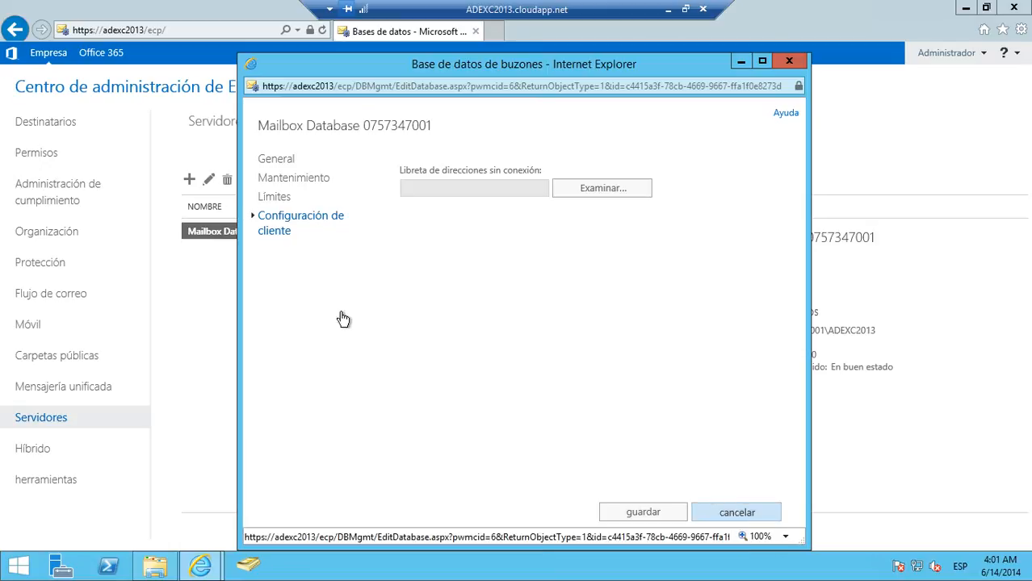
- Start a new mailbox database named DB Gerentes and assign it to the server ADEXC2013
left_click(189, 181)
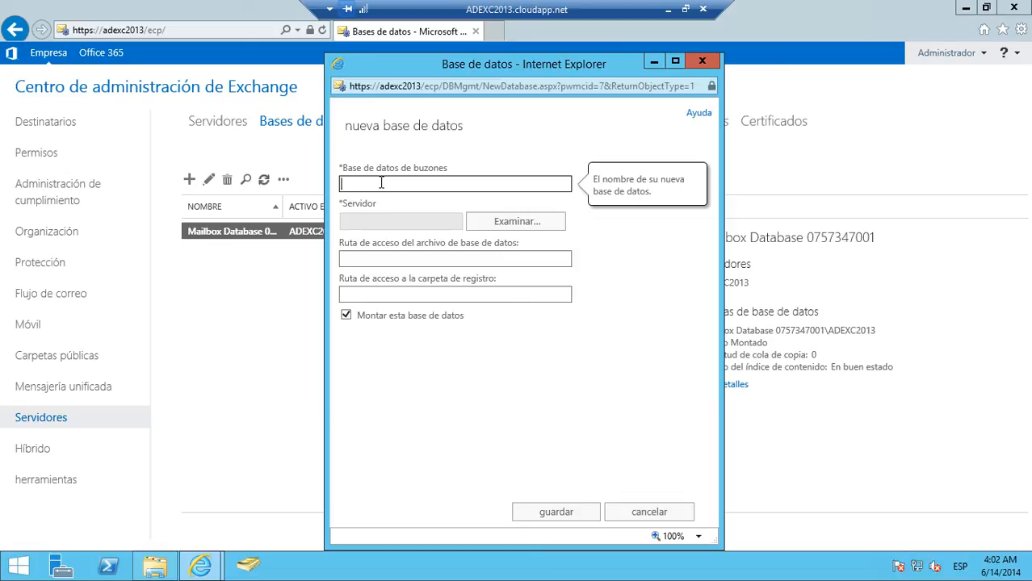
type("DB Gerentes")
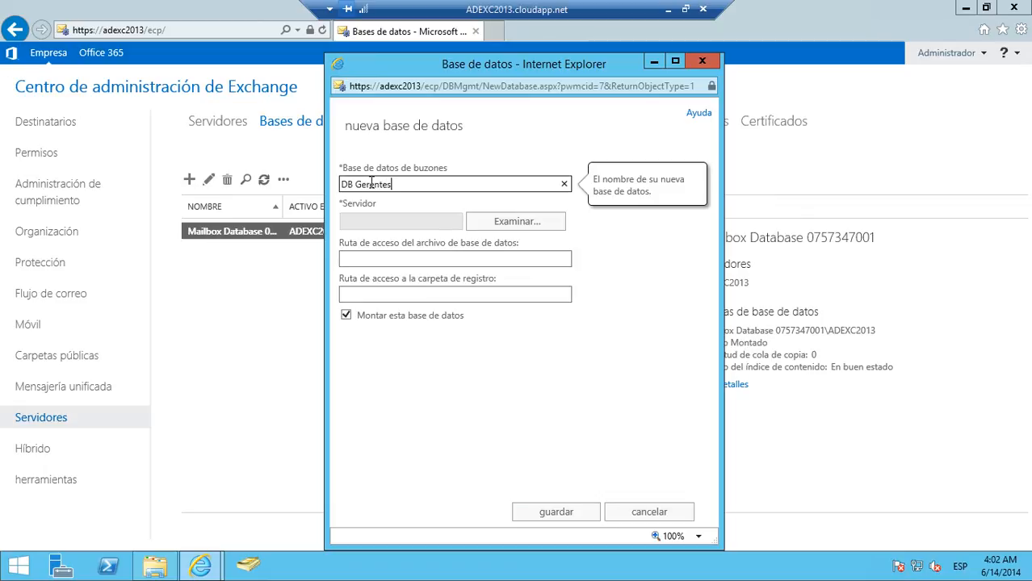
left_click(610, 260)
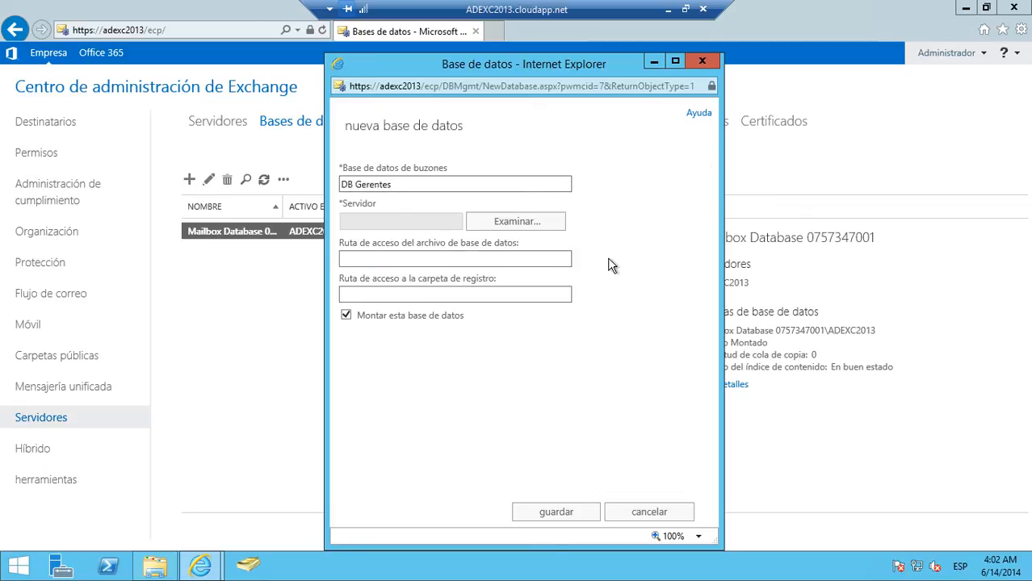
left_click(512, 228)
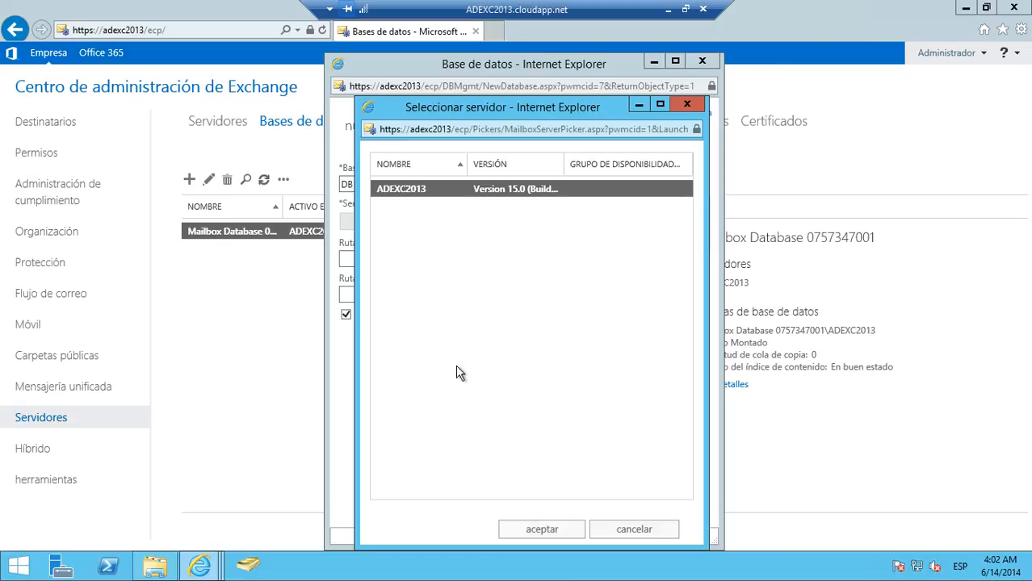
left_click(540, 532)
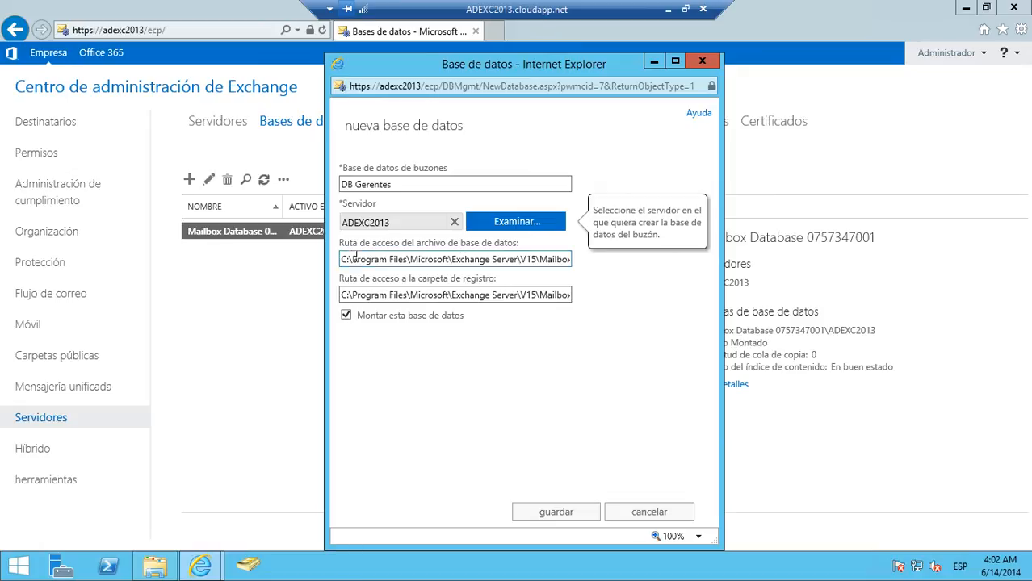
- Examine the full default database file path proposed for DB Gerentes
left_click(447, 260)
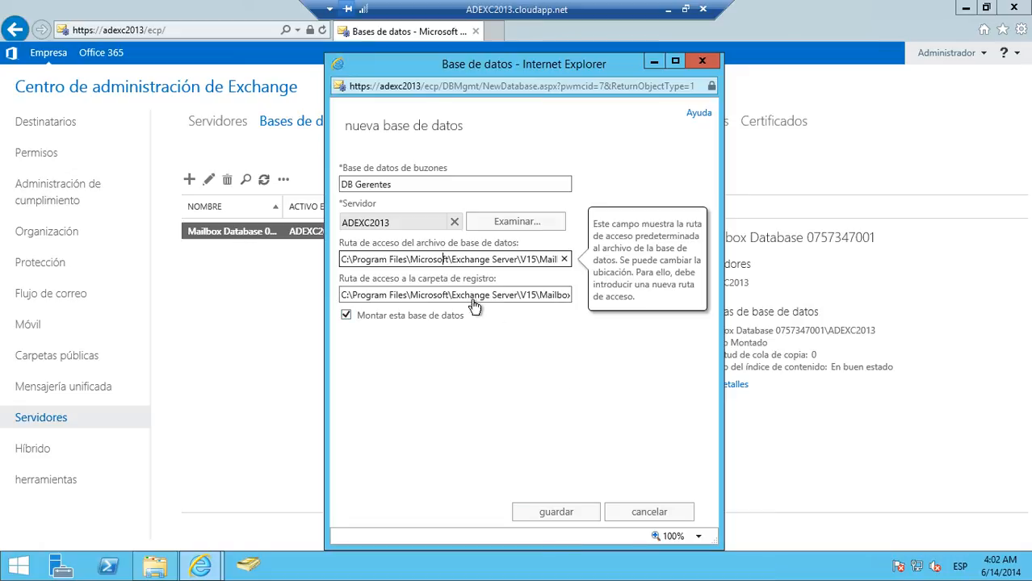
key("Right")
key("Right")
key("Right")
key("Right")
key("Right")
key("Right")
key("Right")
key("Right")
key("Right")
key("Right")
key("Right")
key("Right")
key("Right")
key("Right")
key("Right")
key("Right")
key("Right")
key("Right")
key("Right")
key("Right")
key("Right")
key("Right")
key("Right")
key("Right")
key("Right")
key("Right")
key("Right")
key("Right")
key("Right")
key("Right")
key("Right")
key("Left")
key("Left")
key("Left")
key("Left")
key("Left")
key("Left")
key("Left")
key("Left")
key("Left")
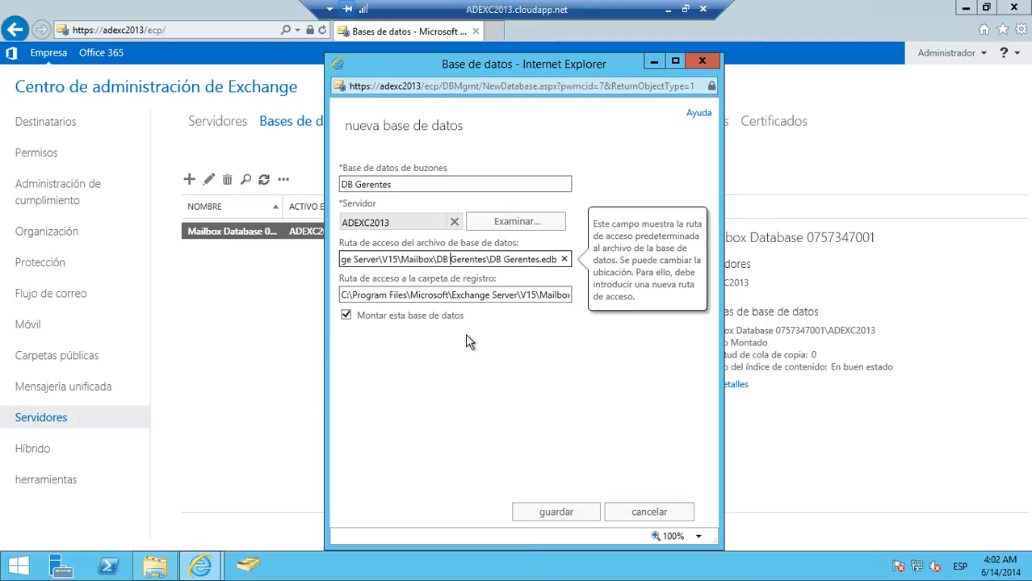
key("Right")
key("Right")
key("Right")
key("Right")
key("Right")
key("Right")
key("Right")
key("Right")
key("Right")
key("Right")
key("Right")
key("Right")
key("Right")
key("Right")
key("Right")
key("Right")
key("Right")
key("Right")
- Set the log folder path to a Registros subfolder inside the DB Gerentes folder and save the new mounted database
left_click(486, 296)
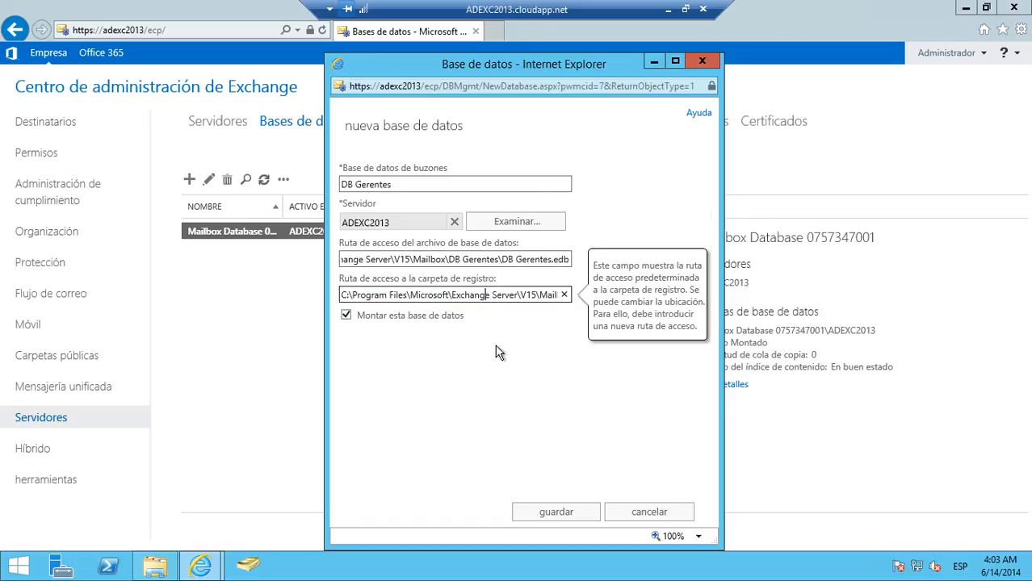
key("Right")
key("Right")
key("Right")
key("Right")
key("Right")
key("Right")
key("Right")
key("Right")
key("Right")
key("Right")
key("Right")
key("Right")
key("Right")
key("Right")
key("Right")
key("Right")
key("Right")
key("Right")
key("Right")
key("Right")
key("Right")
key("Right")
key("Right")
key("Right")
key("Right")
key("Right")
key("Right")
key("Right")
key("Right")
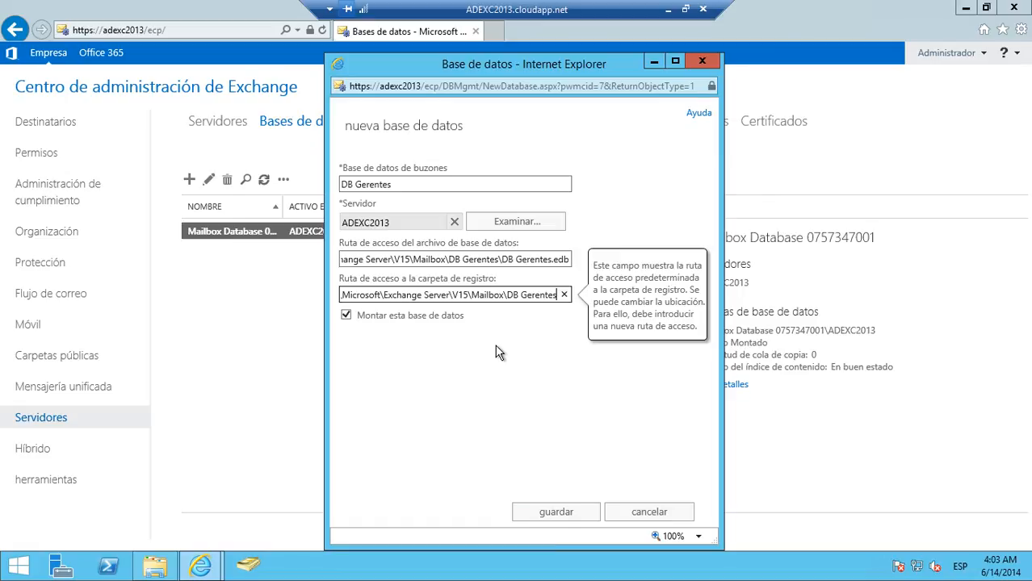
type("\\")
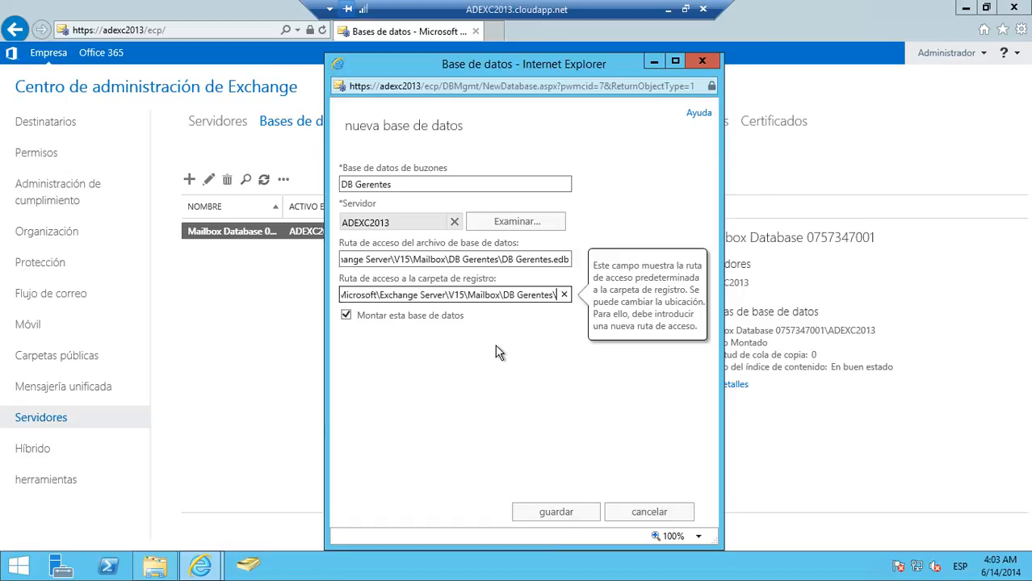
type("Registros")
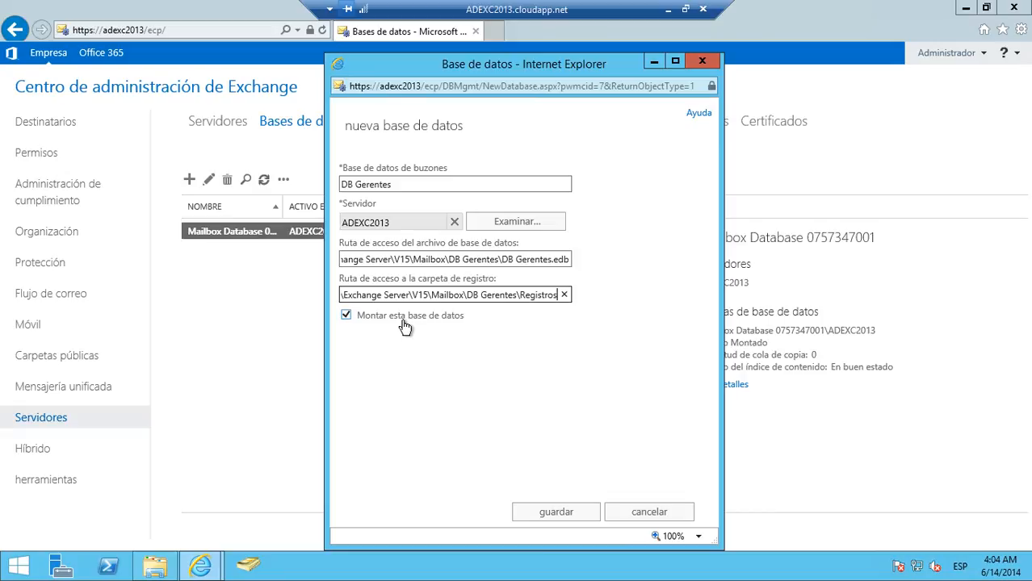
left_click(561, 513)
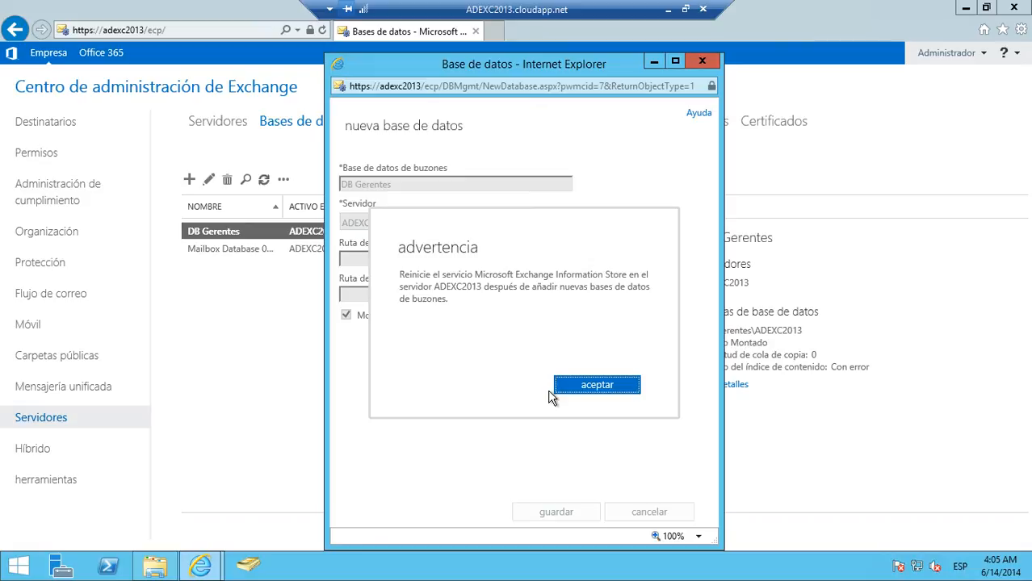
left_click(579, 391)
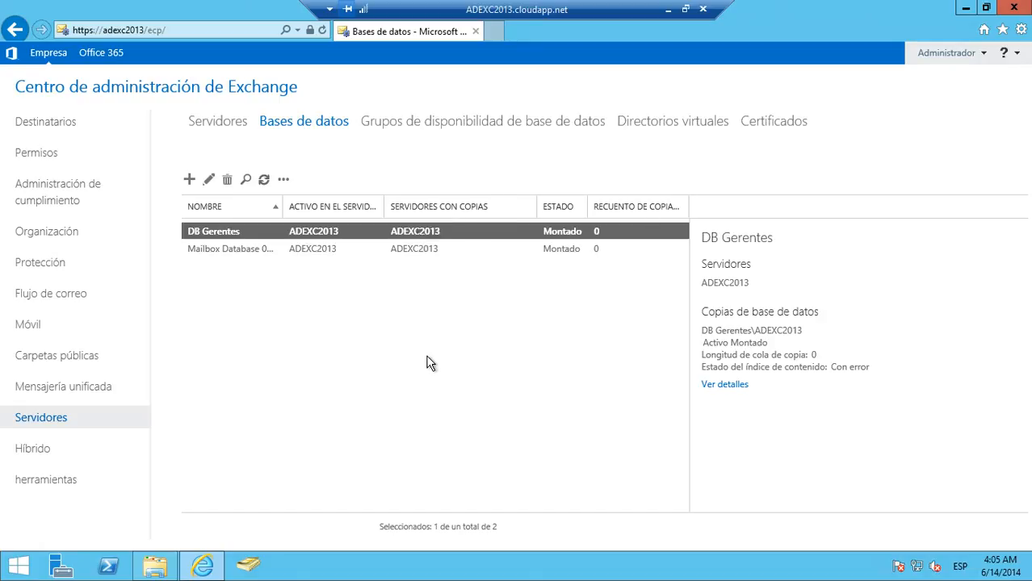
- Switch to File Explorer and inspect the DB Gerentes folder, its Registros log files and the DB Gerentes.edb file
left_click(162, 566)
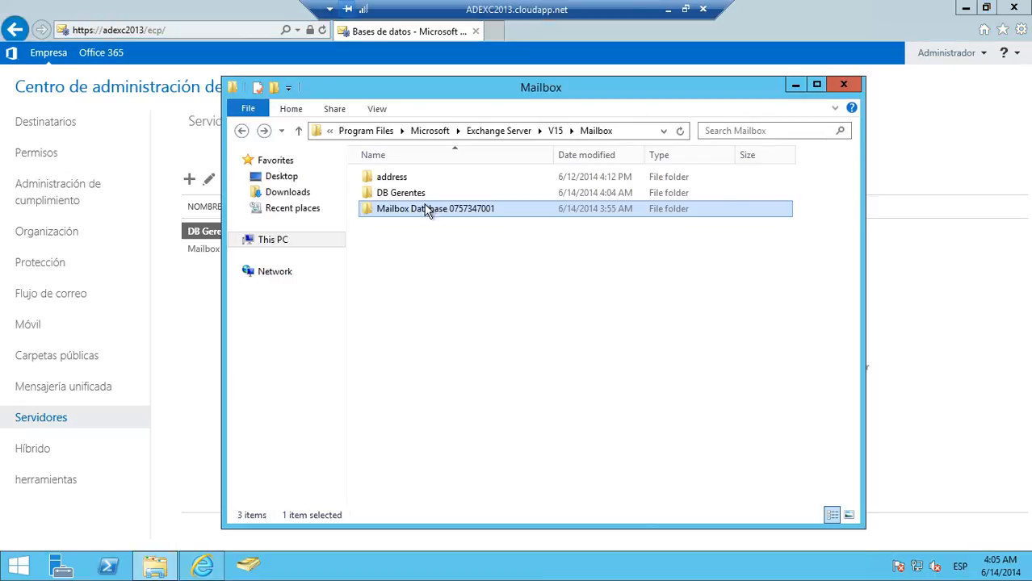
left_click(404, 192)
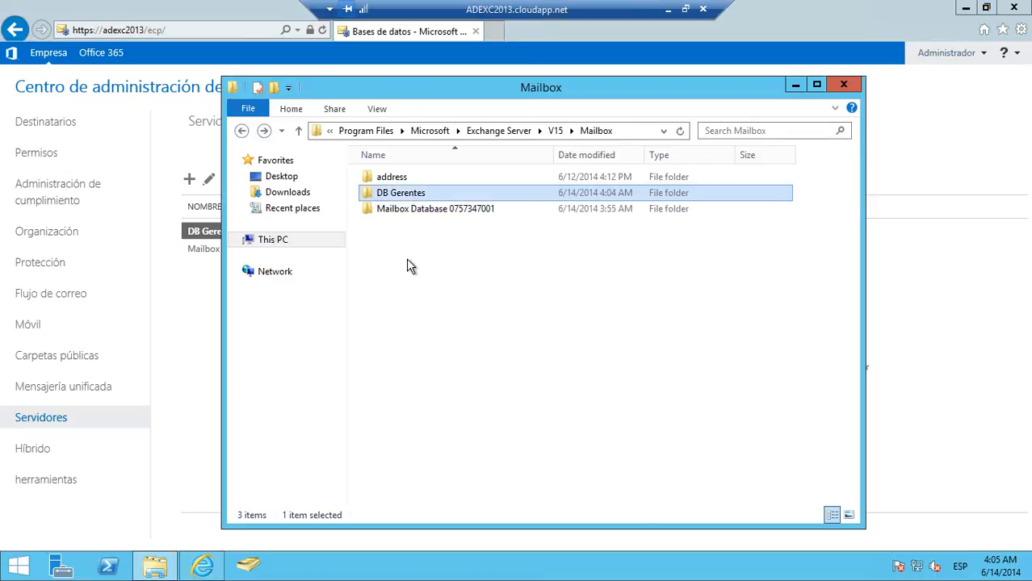
double_click(403, 197)
double_click(396, 195)
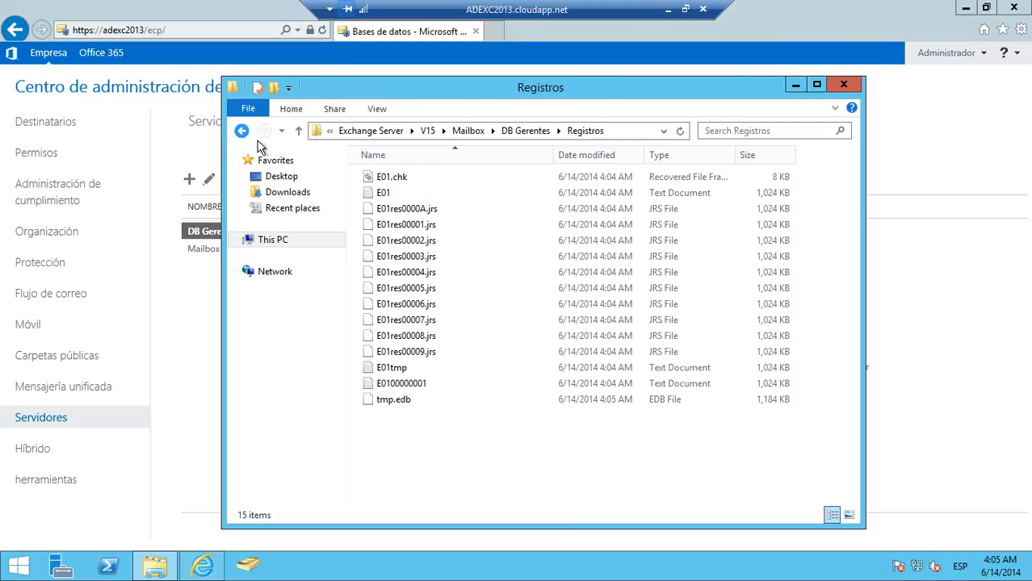
left_click(241, 131)
left_click(429, 209)
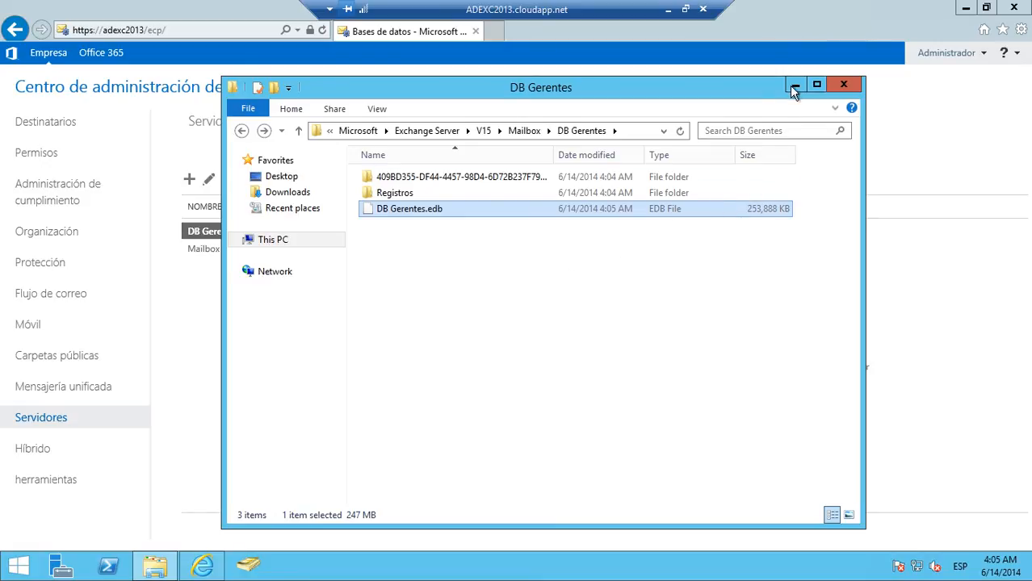
left_click(215, 348)
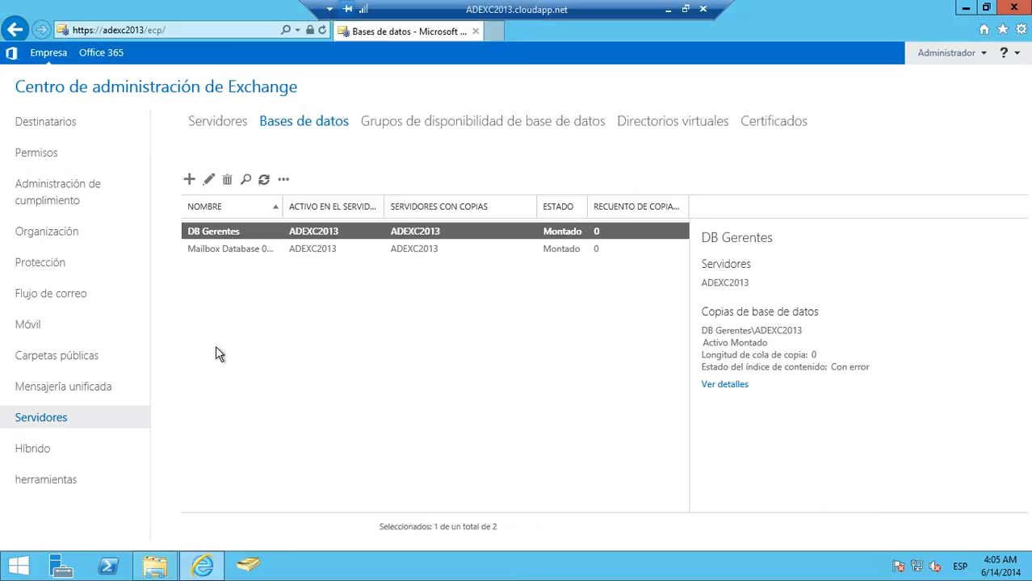
- Start a new user mailbox under the recipients and expand its additional options to reach the mailbox database setting
left_click(55, 129)
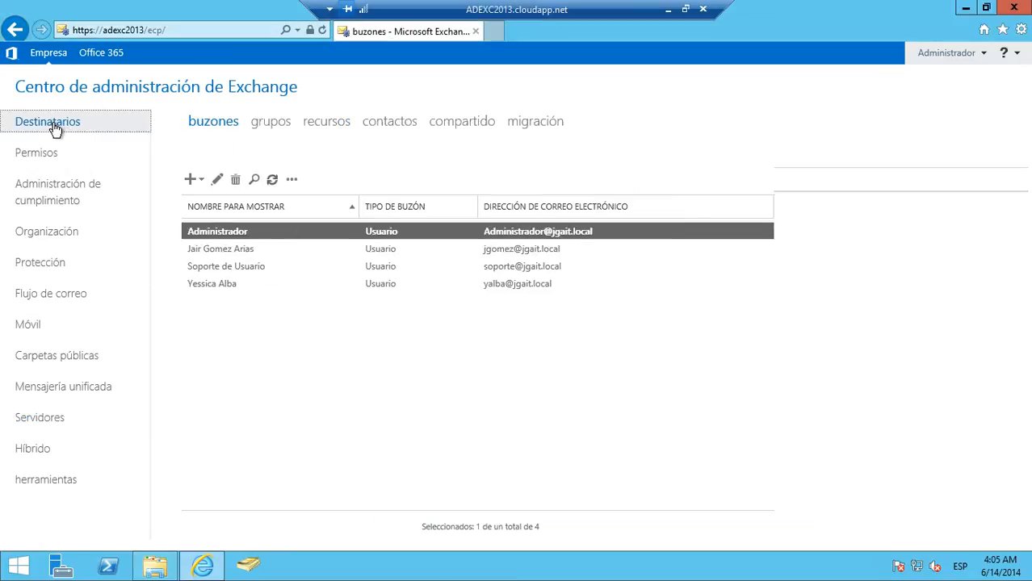
left_click(200, 179)
left_click(215, 208)
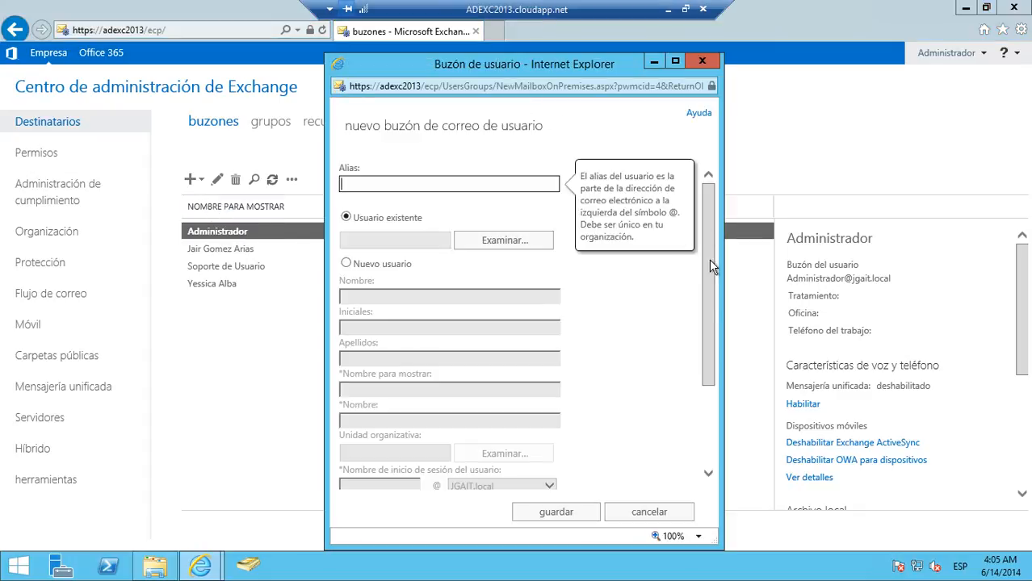
left_click_drag(704, 234, 712, 381)
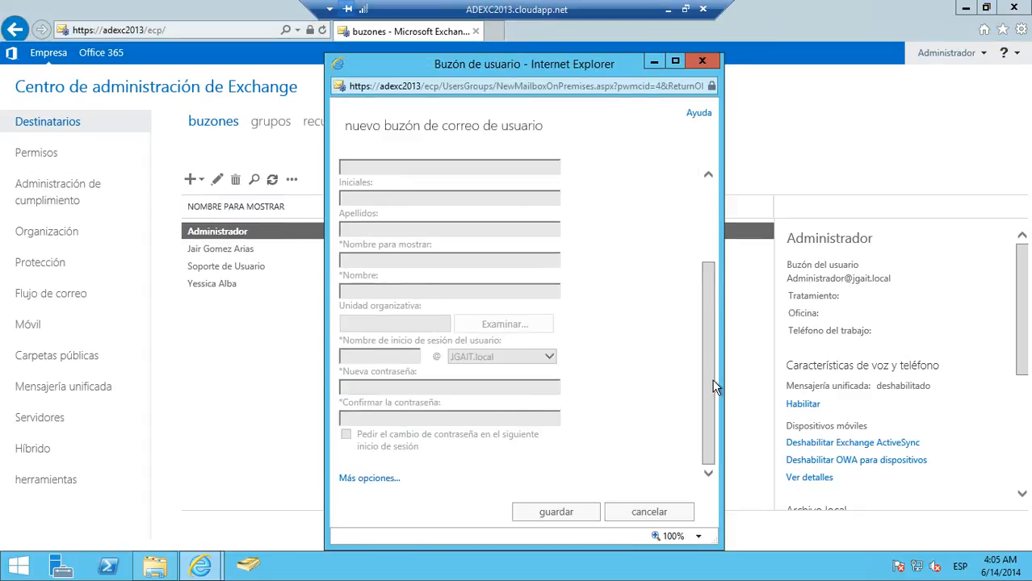
left_click(360, 479)
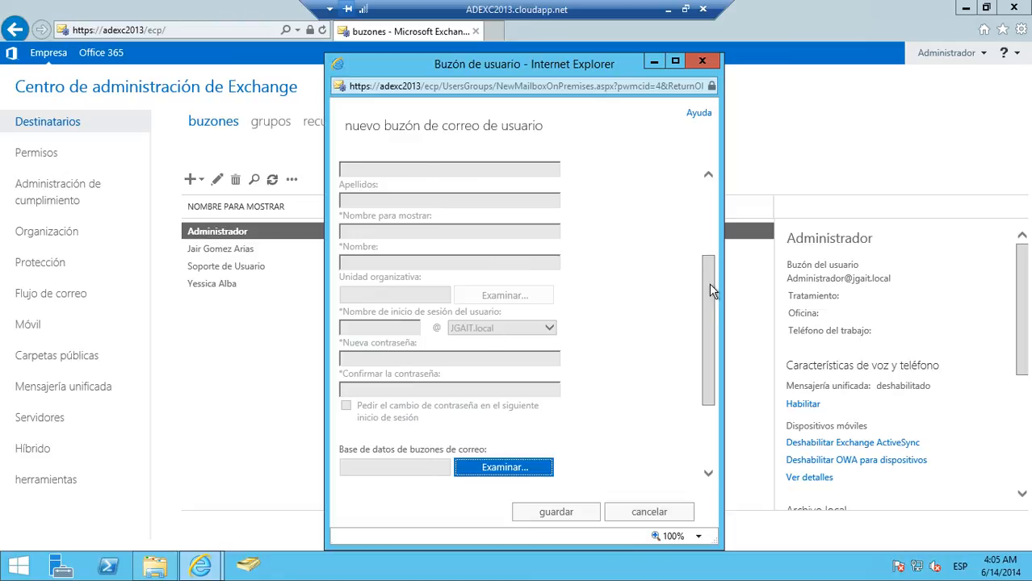
left_click(708, 236)
left_click_drag(696, 235, 687, 394)
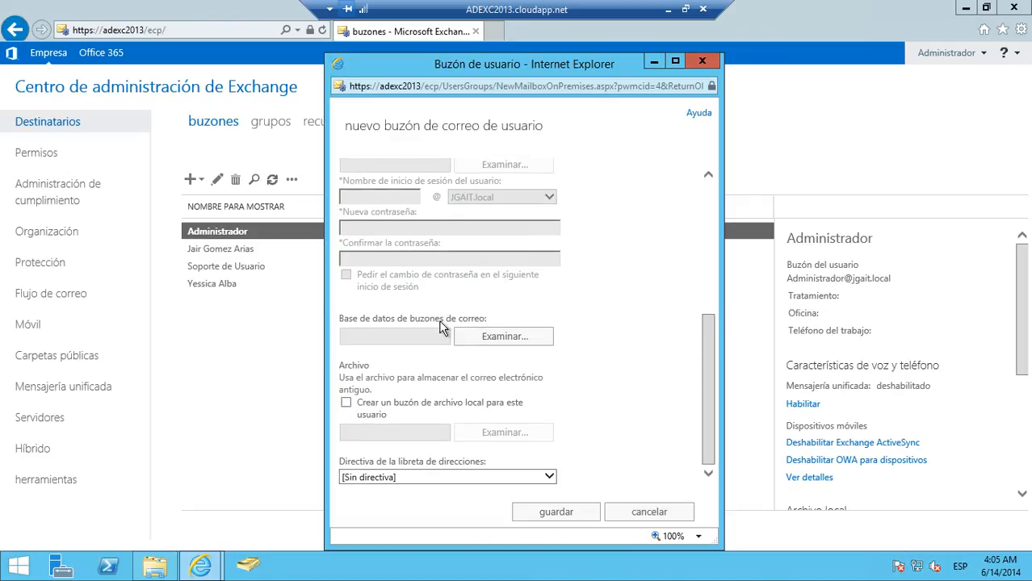
- Choose DB Gerentes as the new mailbox's database, and discard the mailbox without saving
left_click(487, 337)
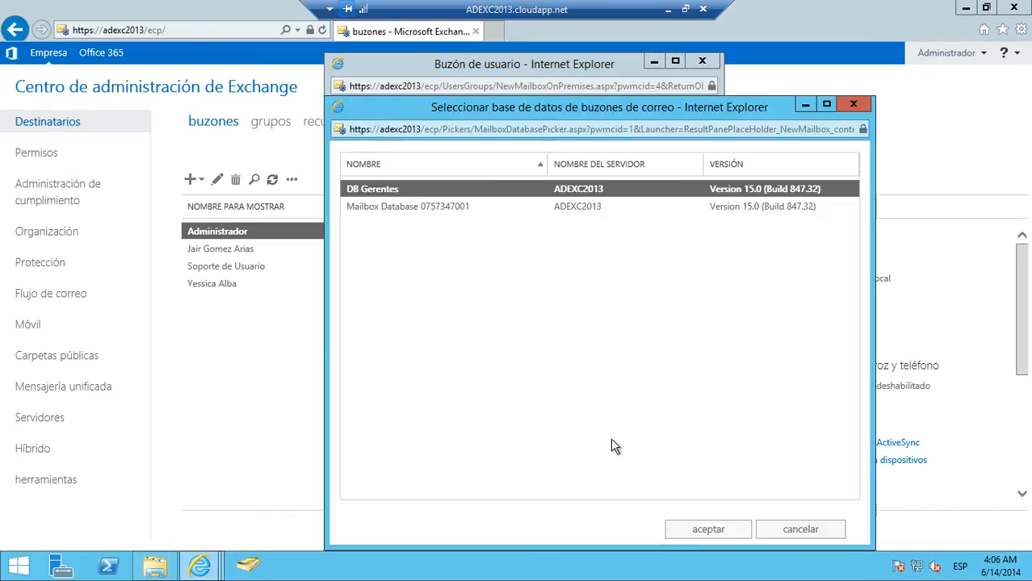
left_click(703, 531)
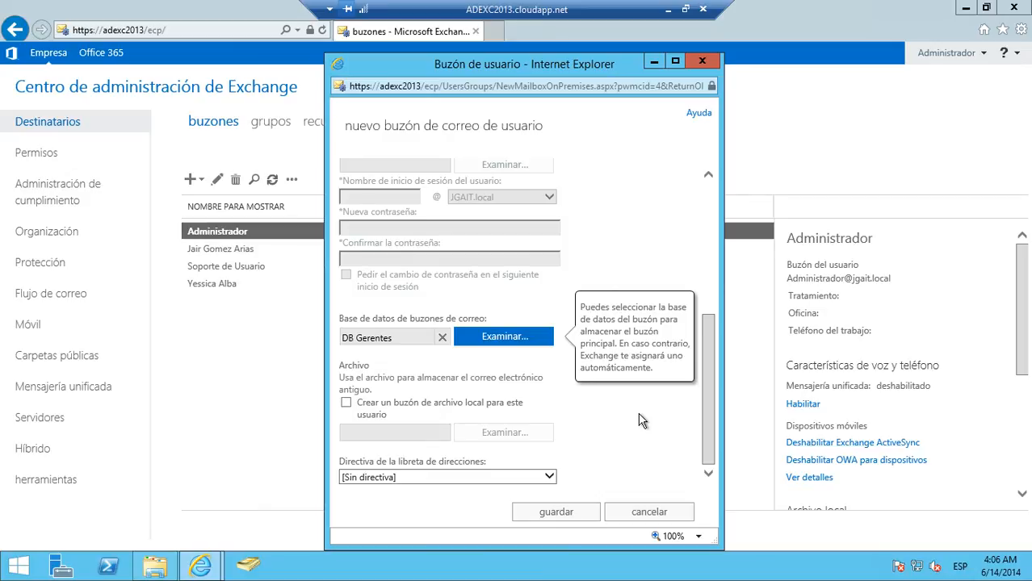
left_click(658, 512)
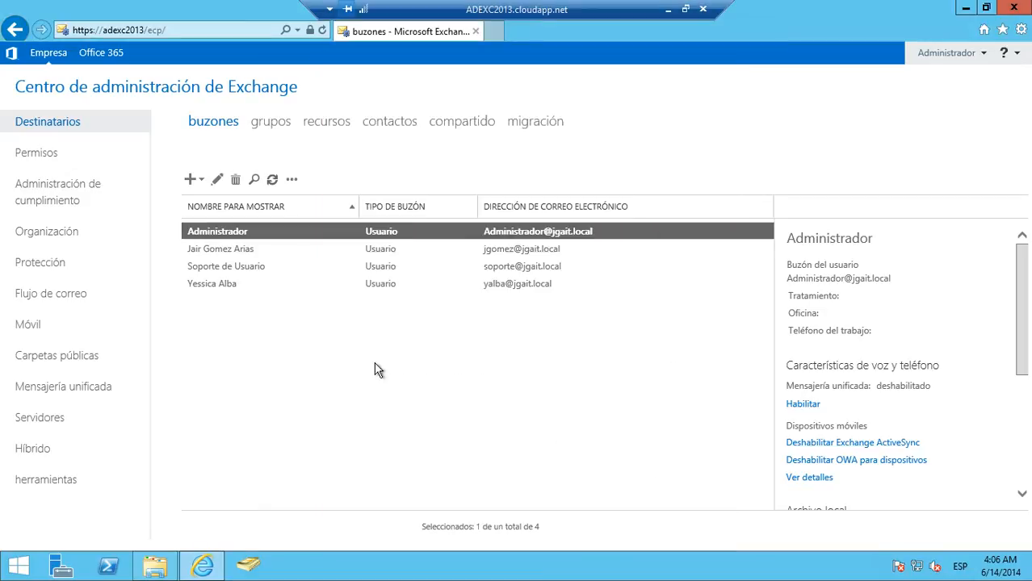
- Return to the server databases and review the details of the DB Gerentes copy on ADEXC2013, closing them without changes
left_click(38, 418)
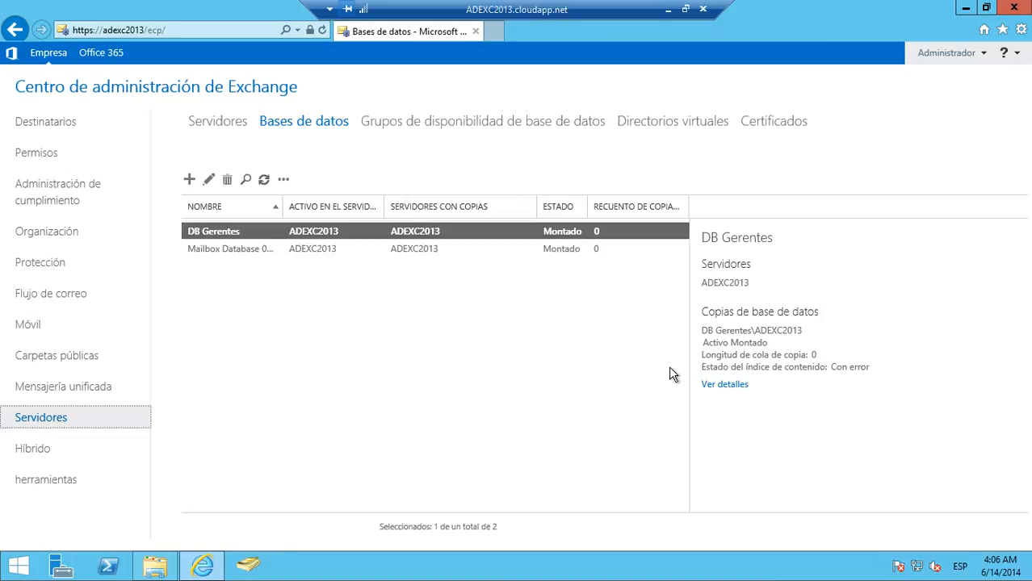
left_click(736, 387)
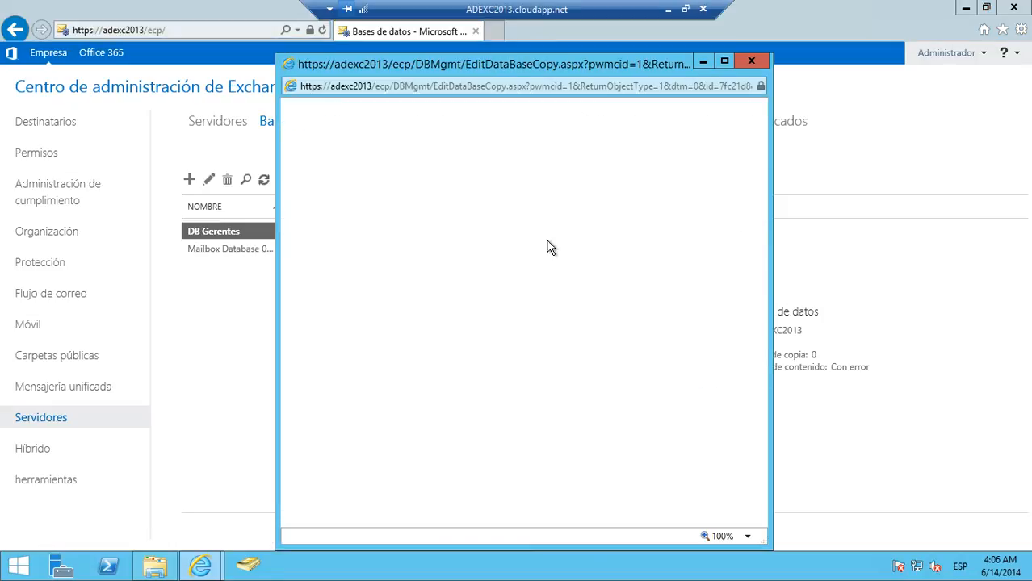
left_click_drag(754, 259, 759, 186)
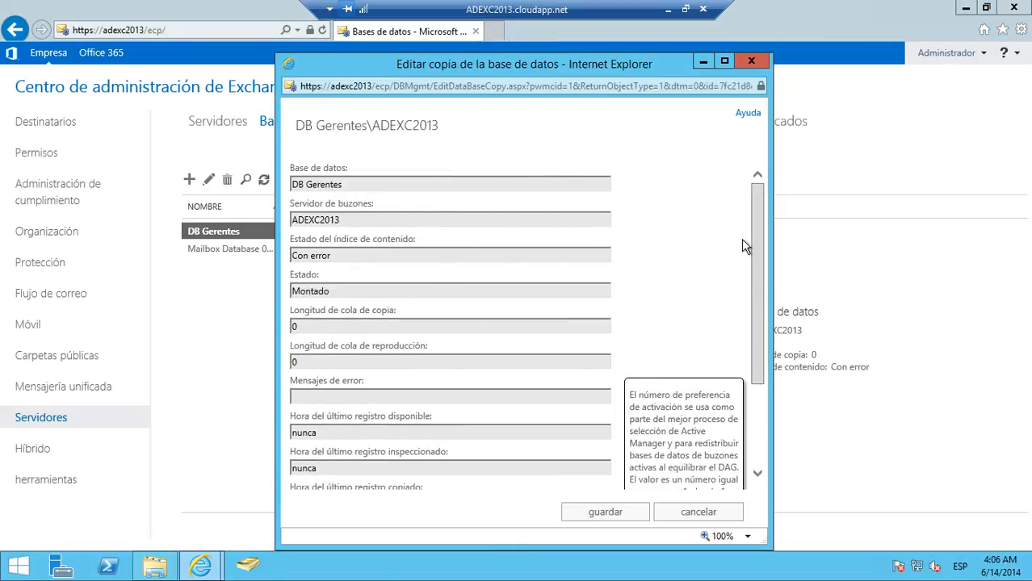
scroll(741, 306, "down", 5)
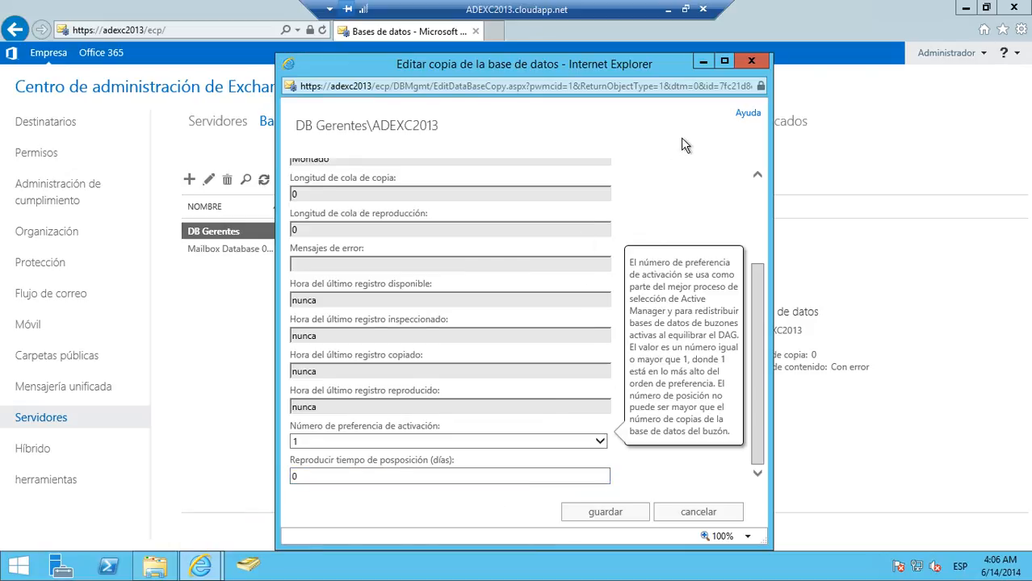
left_click(751, 61)
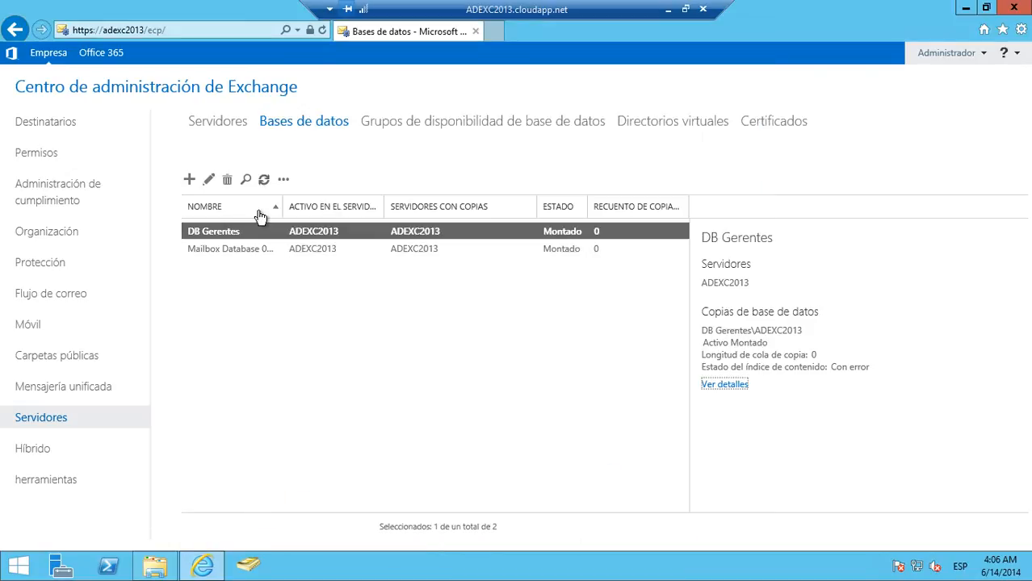
- Review the general, maintenance, limits and client configuration properties of DB Gerentes, and close them without saving
left_click(209, 179)
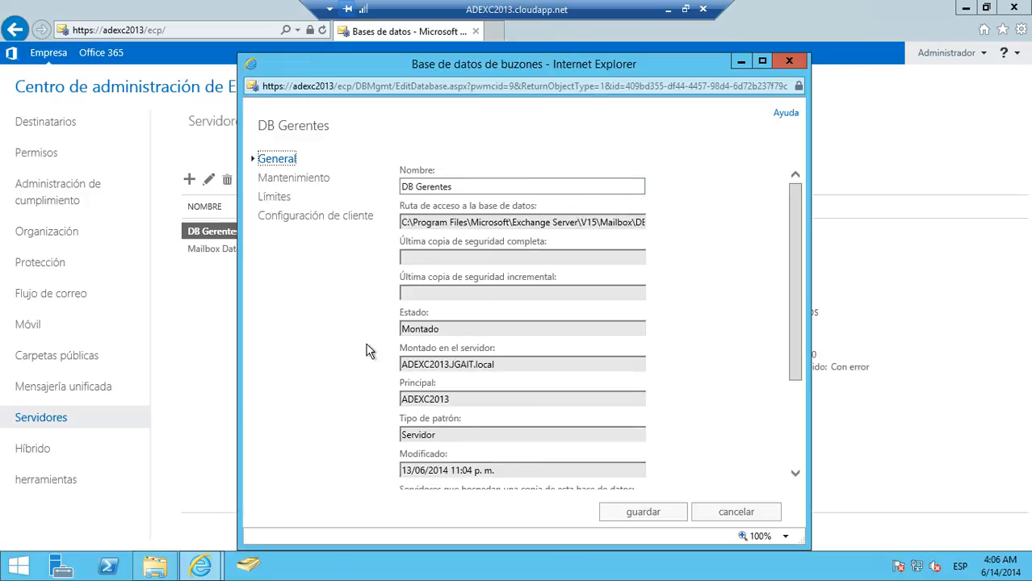
left_click(295, 183)
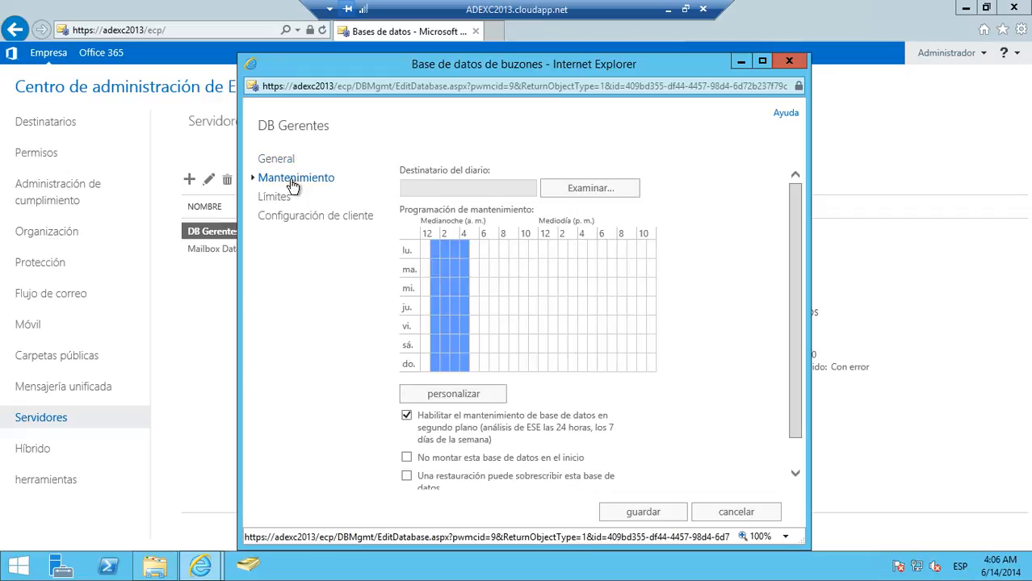
left_click(273, 198)
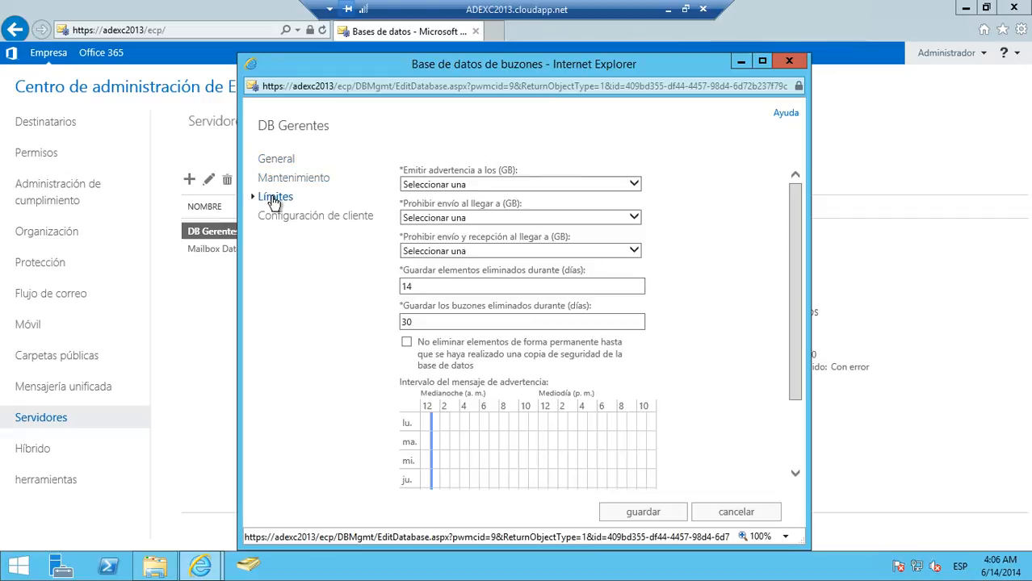
left_click(293, 226)
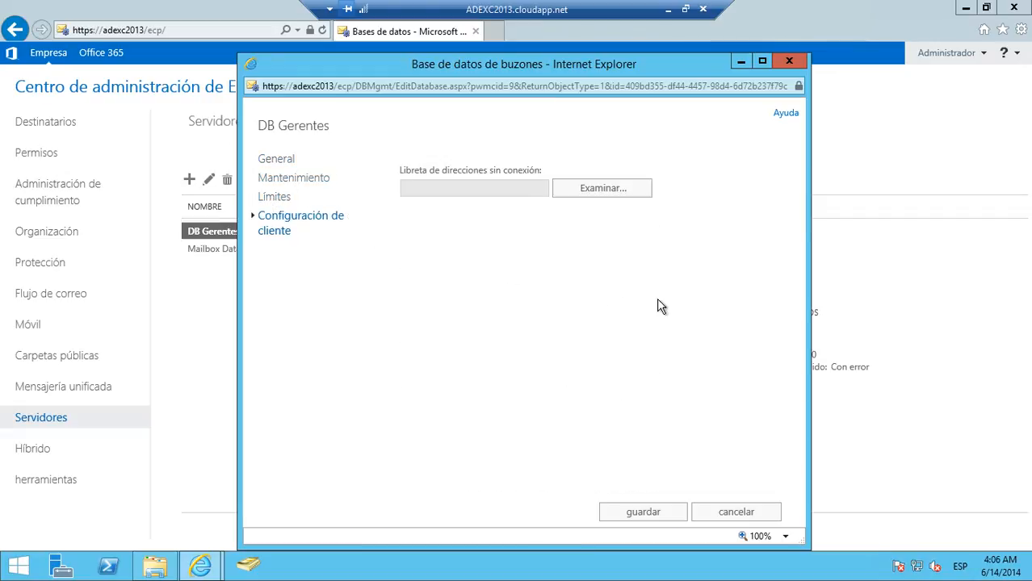
left_click(710, 512)
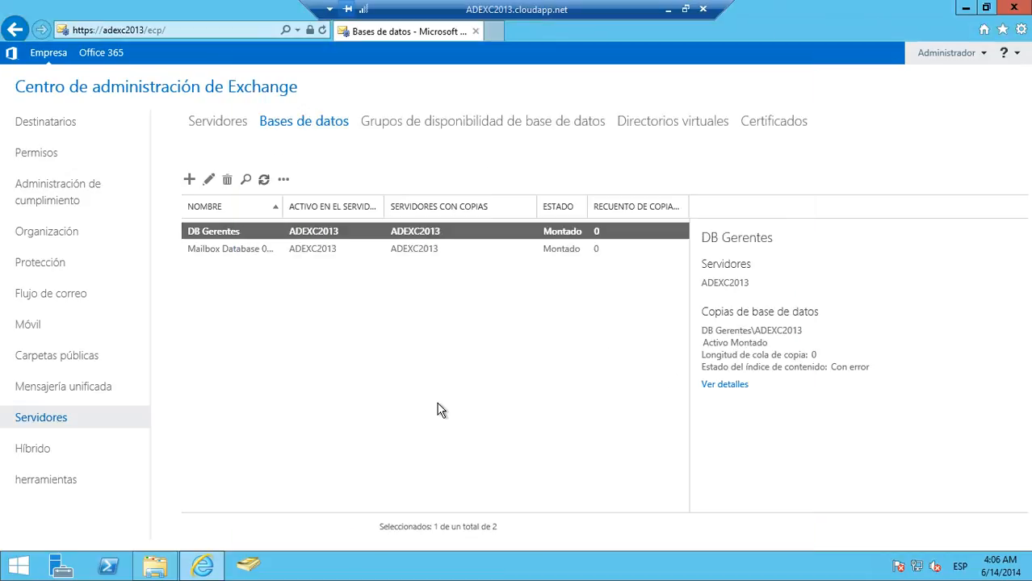